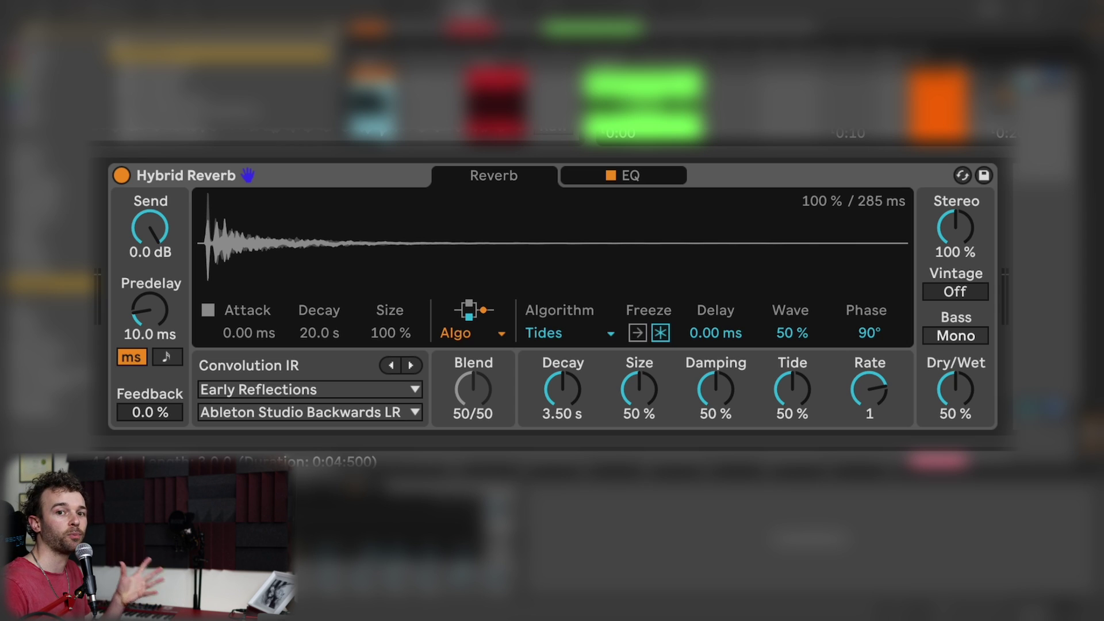
Step: Play the audio, set the reverb's Tide to 0% and its Dry/Wet mix to 75%
{"action": "key", "text": "space"}
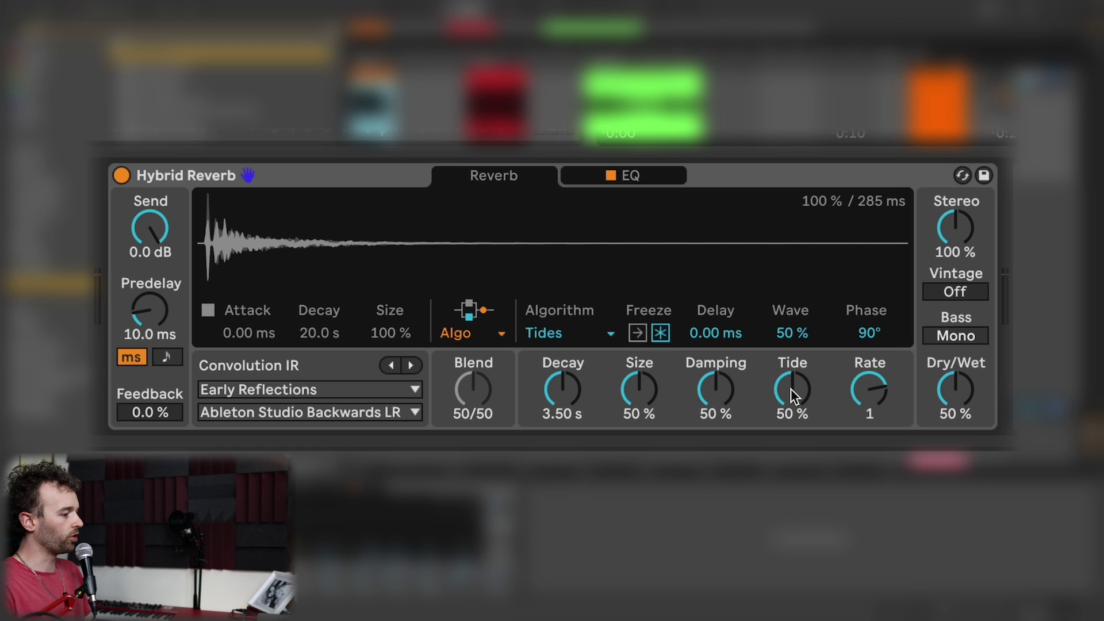
{"action": "left_click_drag", "start_coordinate": [791, 388], "coordinate": [791, 448]}
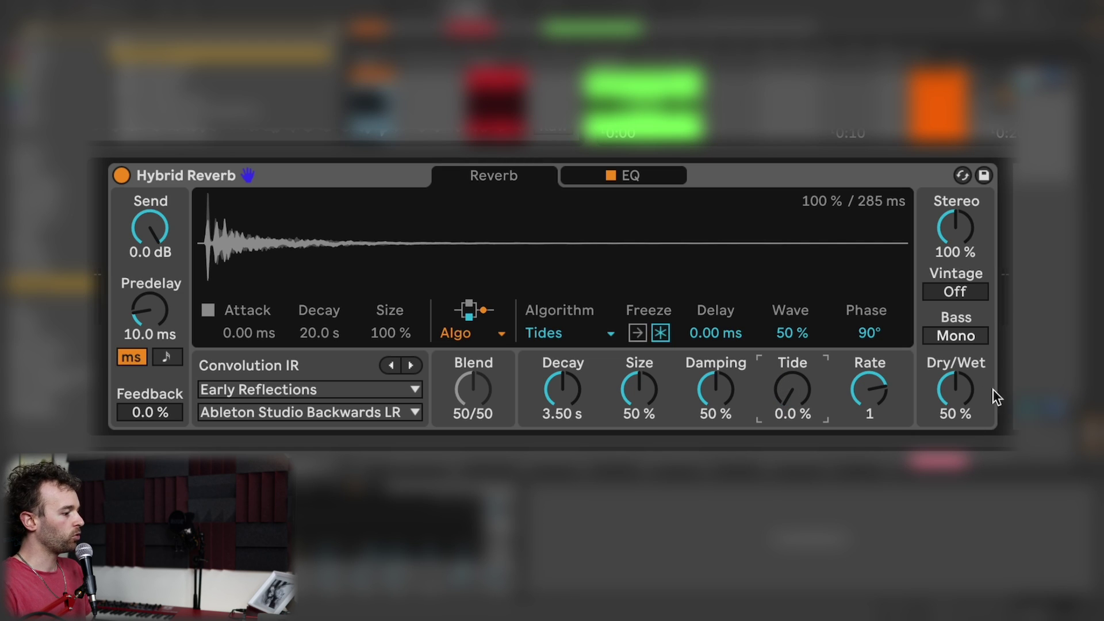
{"action": "left_click", "coordinate": [961, 392]}
{"action": "type", "text": "75"}
{"action": "key", "text": "Return"}
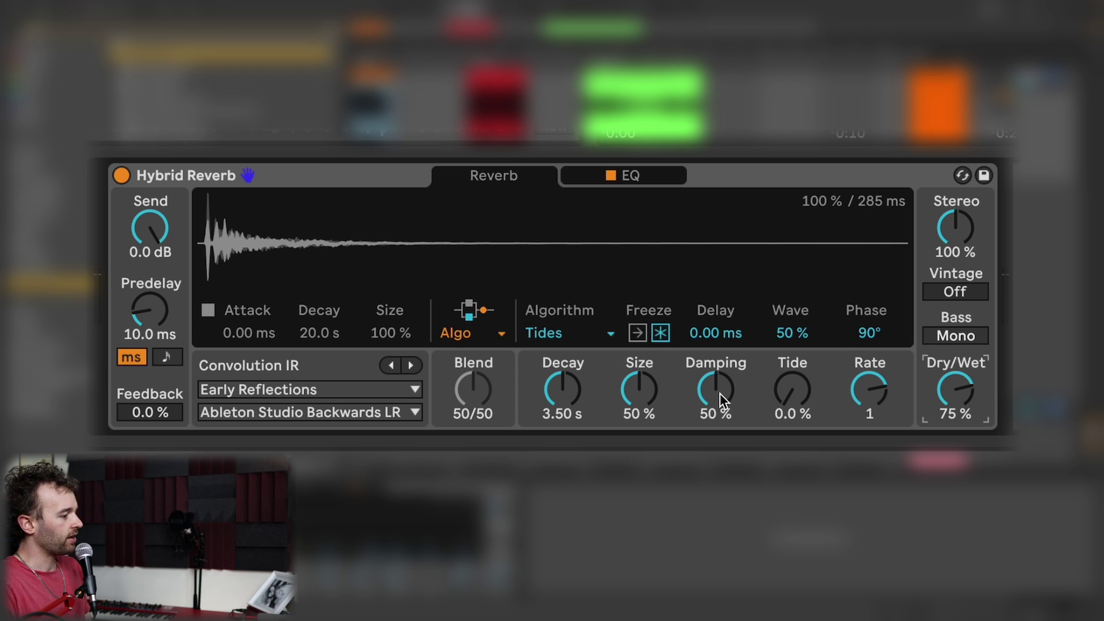
Step: Set the reverb's Size to 100% and the modulation Phase to 0°
{"action": "left_click_drag", "start_coordinate": [634, 412], "coordinate": [634, 383]}
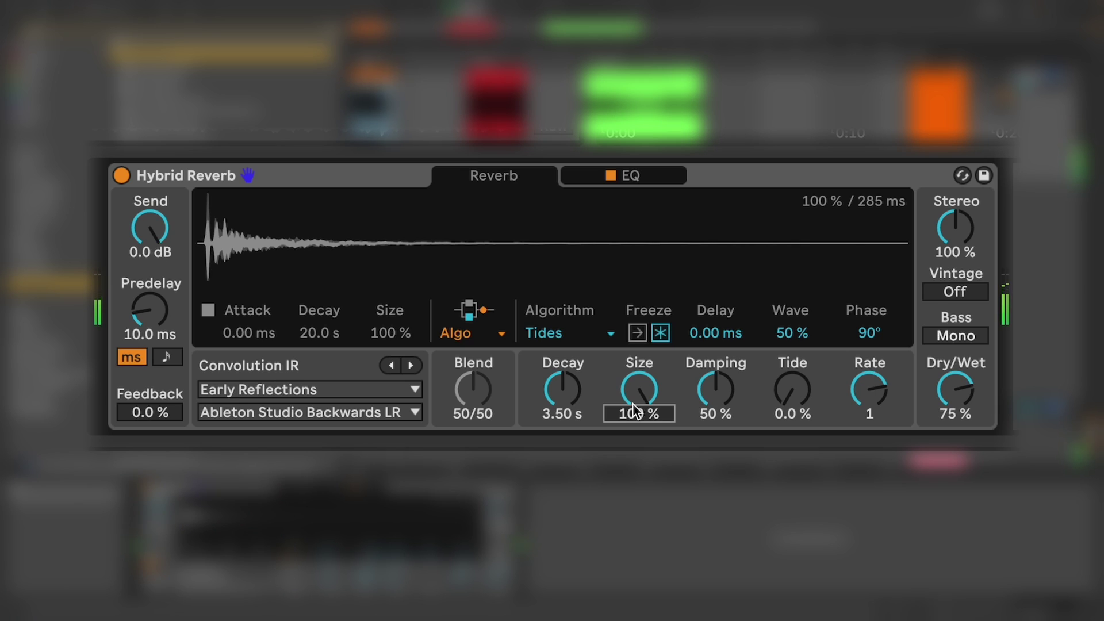
{"action": "left_click", "coordinate": [793, 398]}
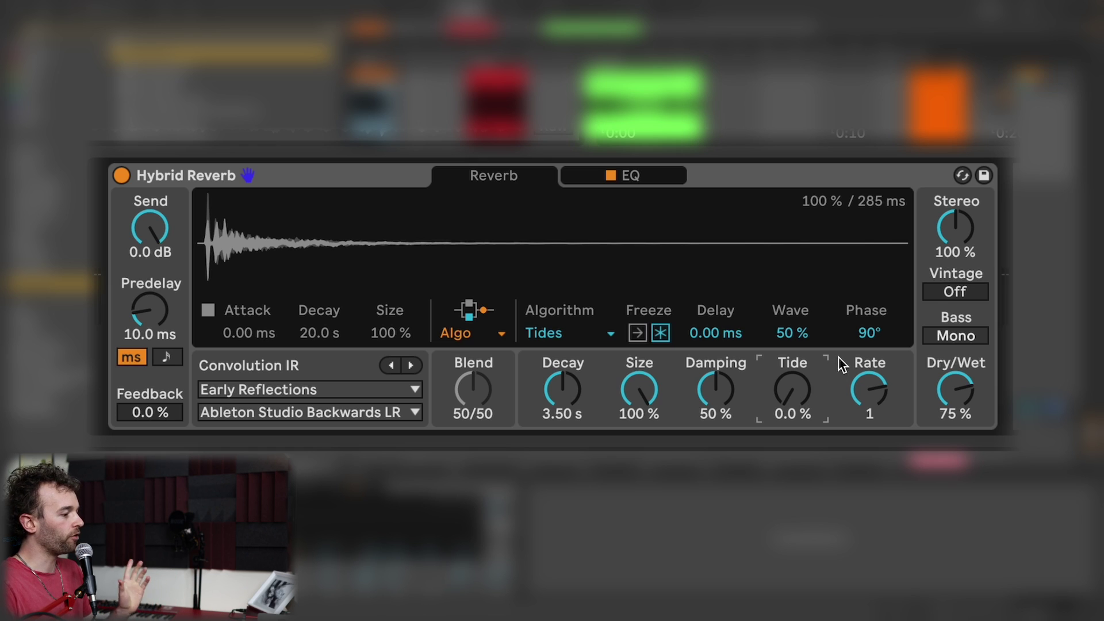
{"action": "left_click_drag", "start_coordinate": [863, 339], "coordinate": [864, 403]}
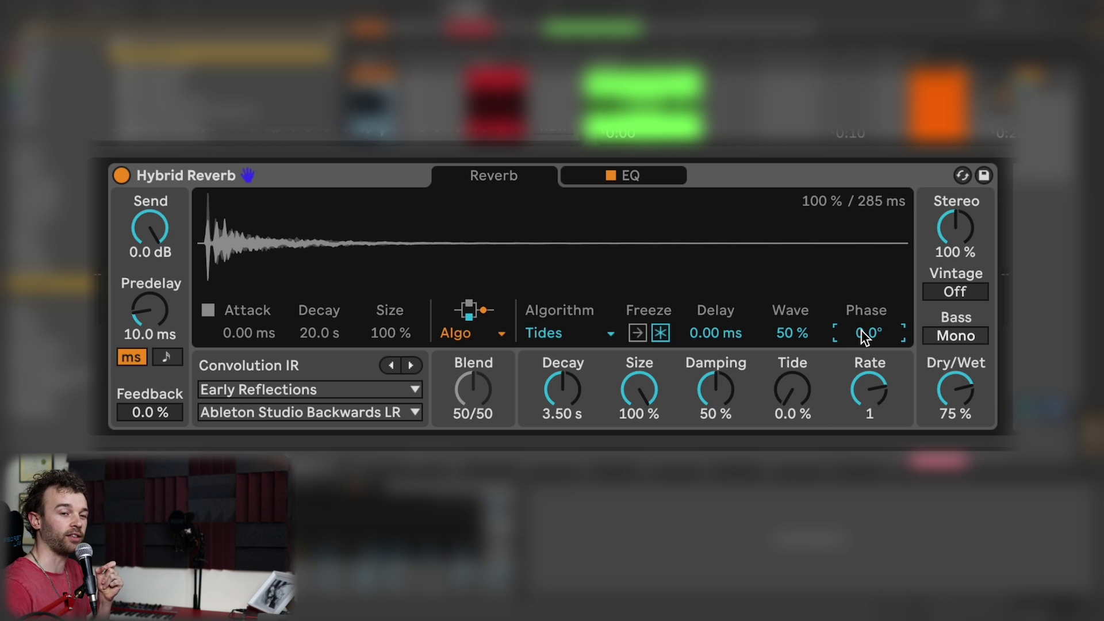
Step: Set the Tide to 100% and the modulation Rate to 2
{"action": "left_click", "coordinate": [802, 398]}
{"action": "left_click_drag", "start_coordinate": [801, 399], "coordinate": [802, 339]}
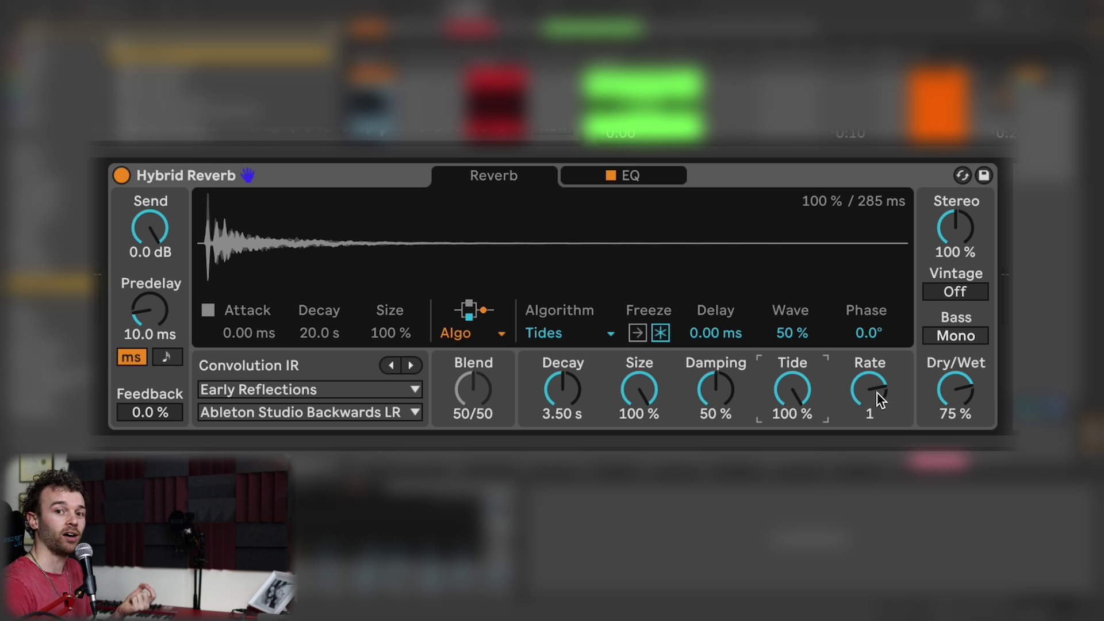
{"action": "left_click_drag", "start_coordinate": [878, 392], "coordinate": [877, 365]}
Step: Compare the reverb with the Size at 0% and at 100%
{"action": "left_click", "coordinate": [580, 409]}
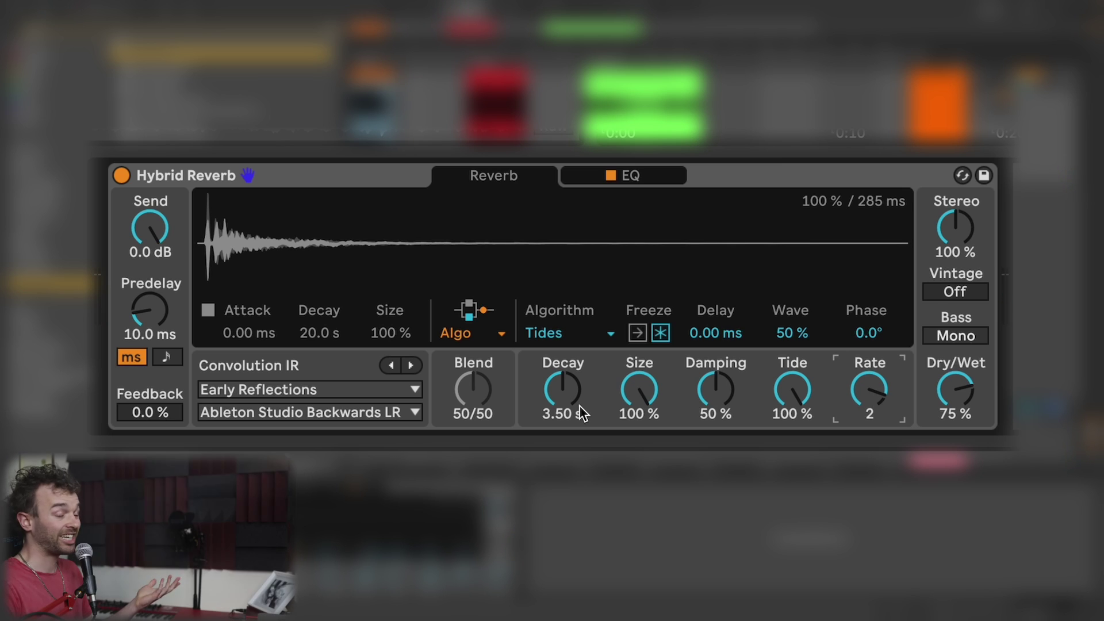
{"action": "left_click", "coordinate": [643, 400]}
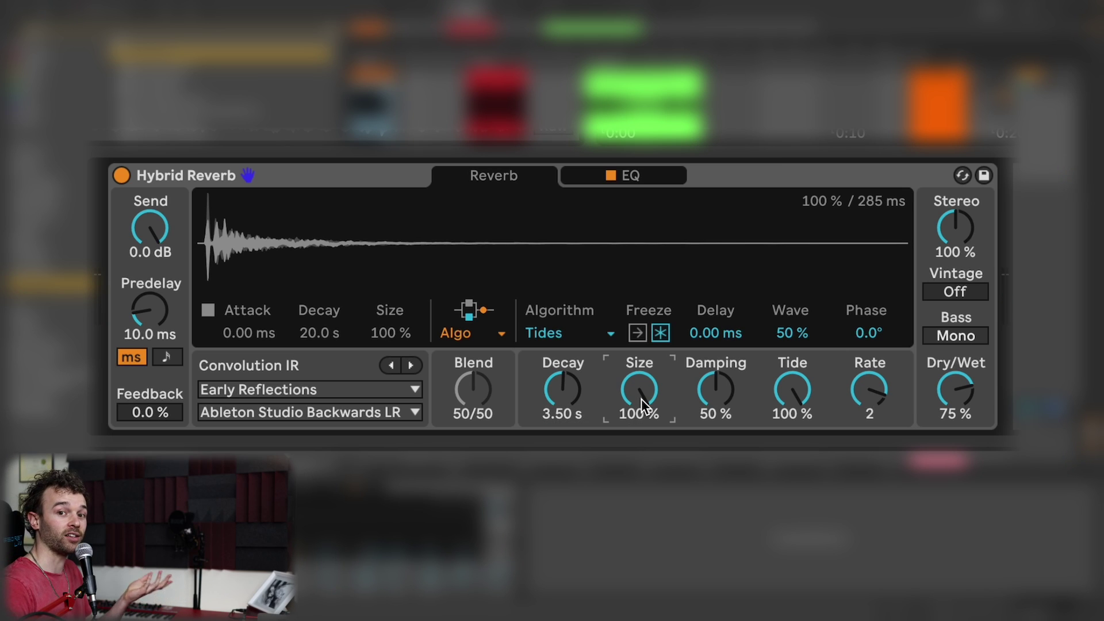
{"action": "left_click", "coordinate": [563, 389]}
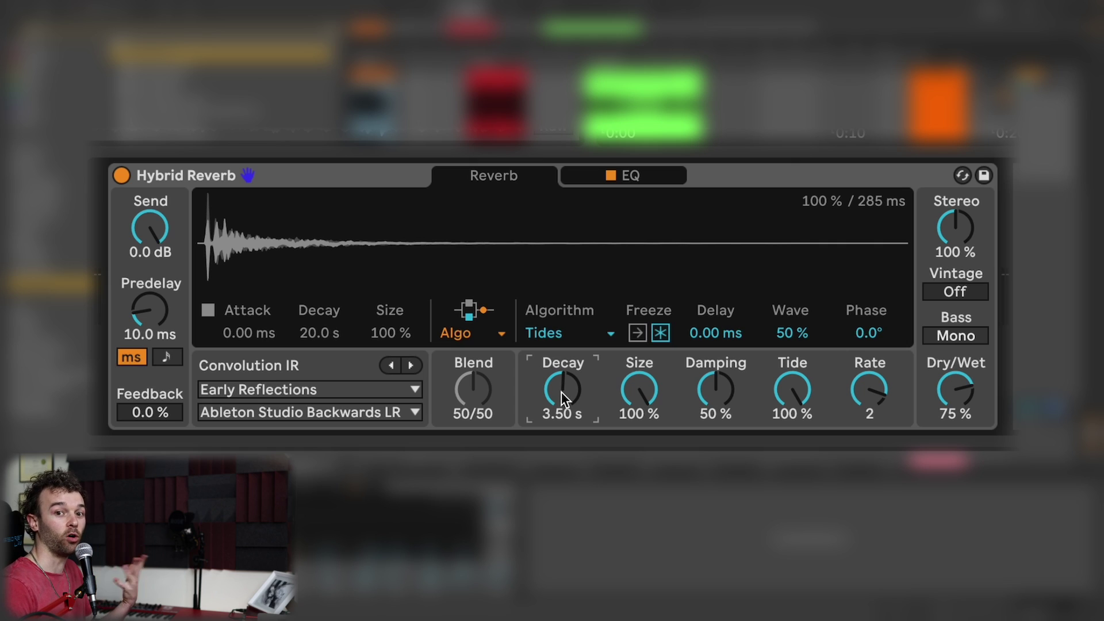
{"action": "left_click", "coordinate": [626, 398]}
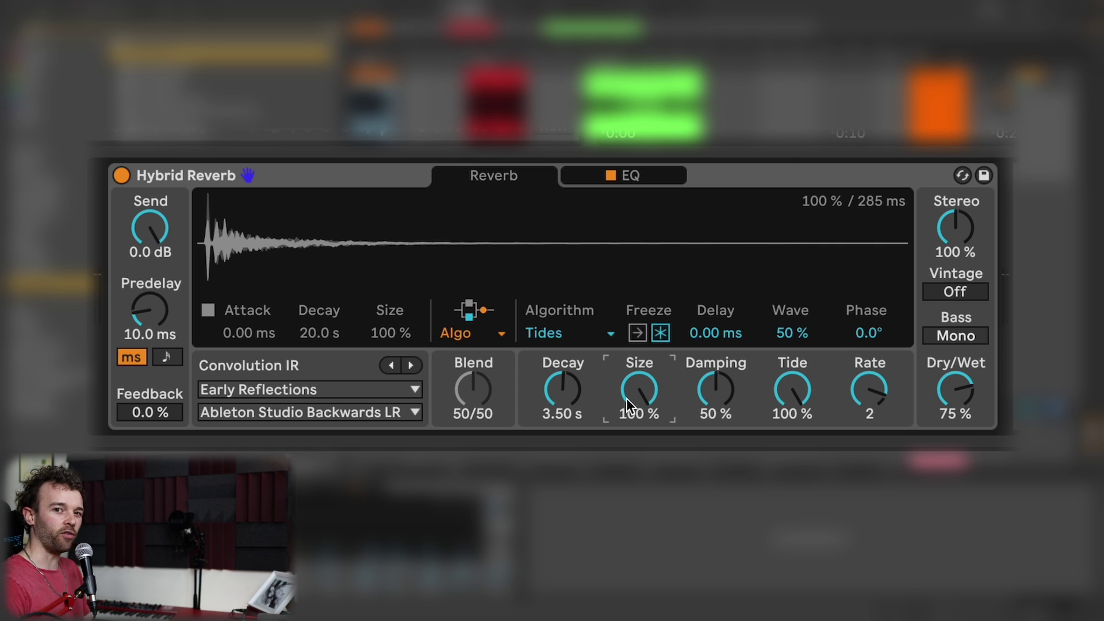
{"action": "left_click_drag", "start_coordinate": [626, 397], "coordinate": [626, 454]}
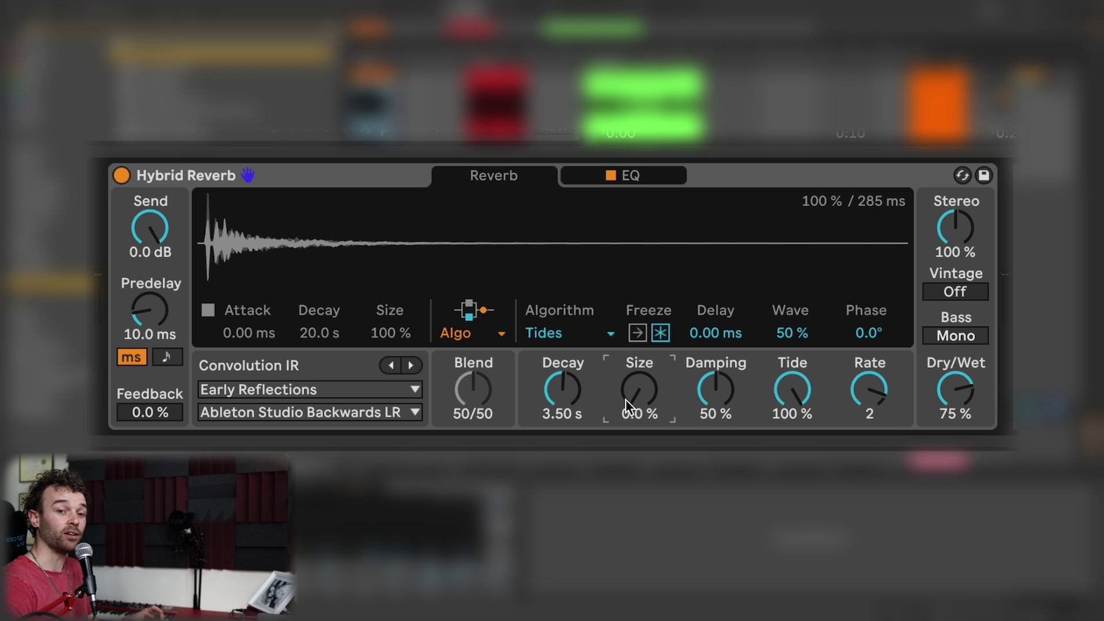
{"action": "left_click_drag", "start_coordinate": [625, 399], "coordinate": [626, 342]}
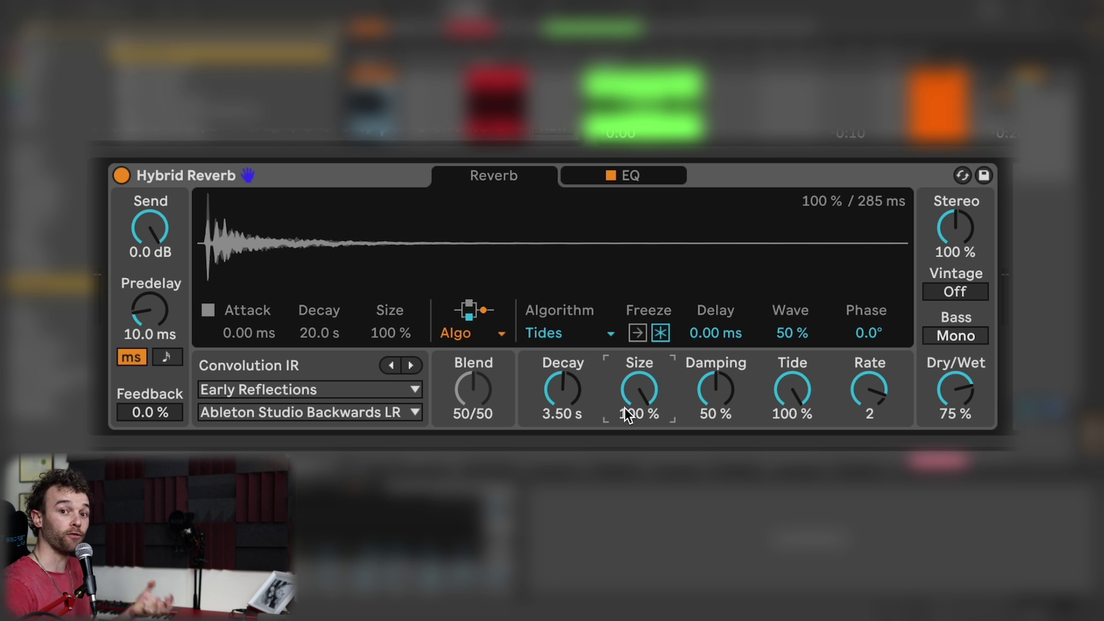
{"action": "mouse_move", "coordinate": [626, 414]}
{"action": "left_mouse_down"}
{"action": "mouse_move", "coordinate": [627, 460]}
{"action": "mouse_move", "coordinate": [626, 402]}
{"action": "left_mouse_up"}
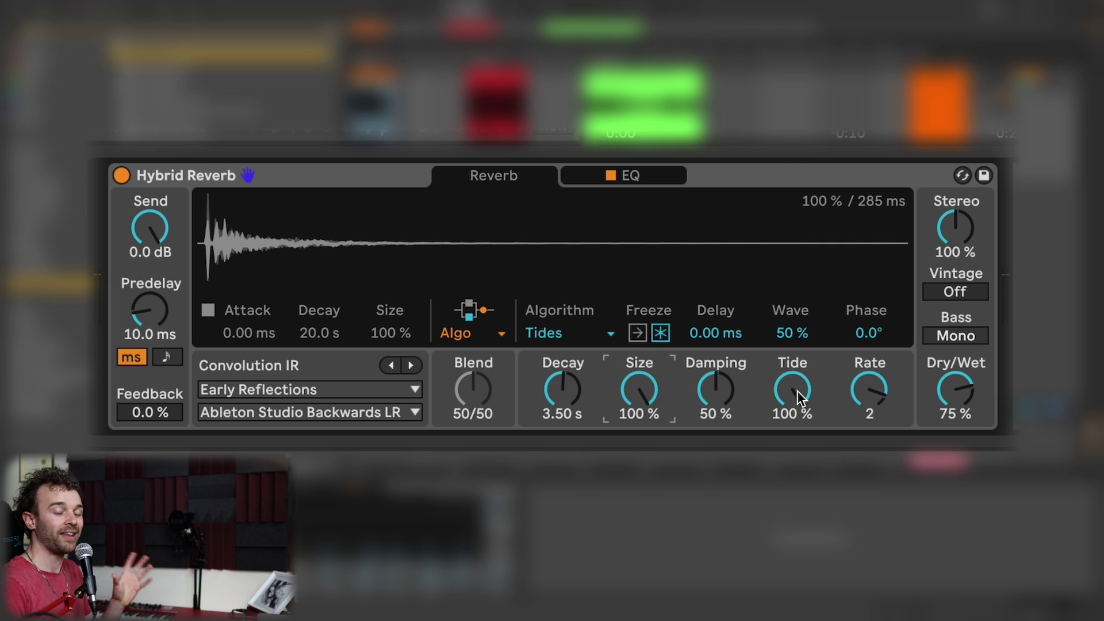
Step: Try the Wave at 100% before setting it to 0%, and set the Rate to 1
{"action": "left_click", "coordinate": [801, 342]}
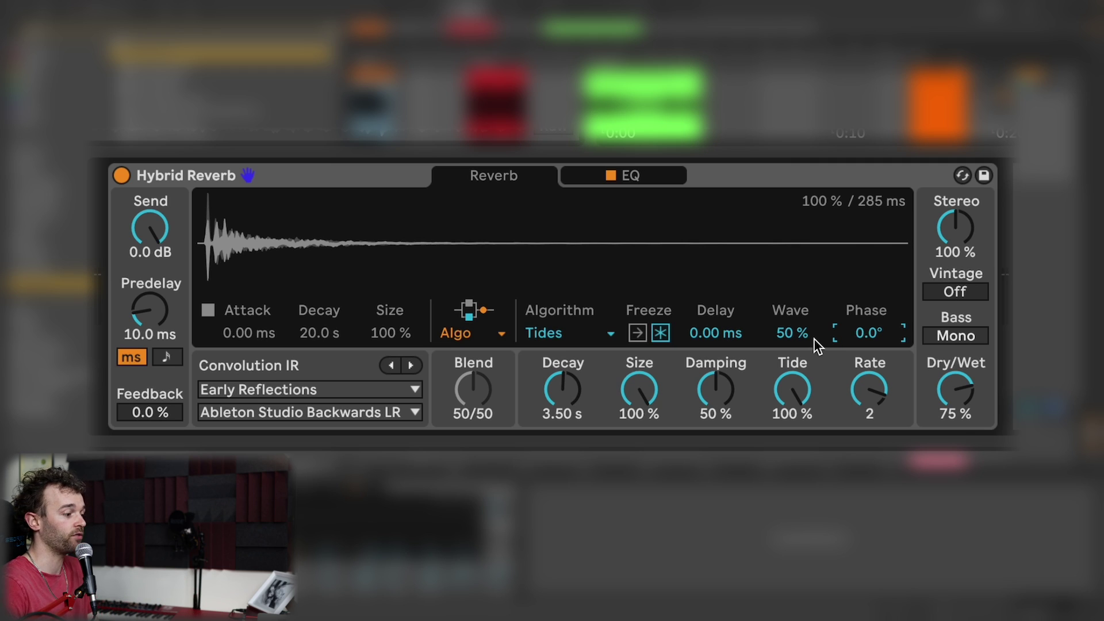
{"action": "left_click_drag", "start_coordinate": [812, 338], "coordinate": [815, 276]}
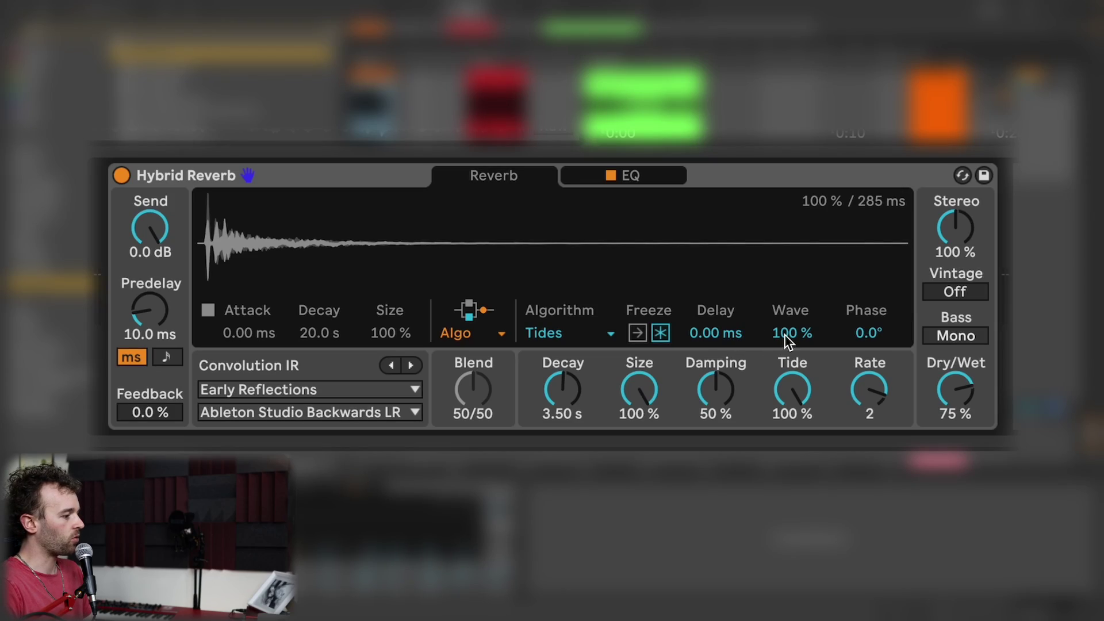
{"action": "left_click_drag", "start_coordinate": [784, 336], "coordinate": [784, 420]}
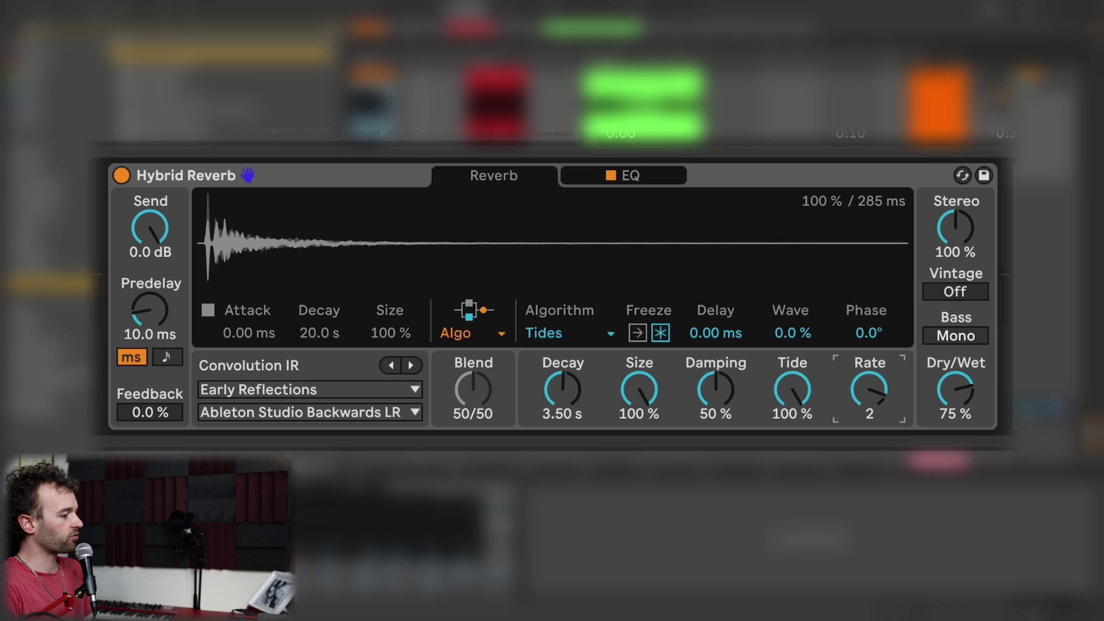
{"action": "left_click_drag", "start_coordinate": [869, 390], "coordinate": [869, 406]}
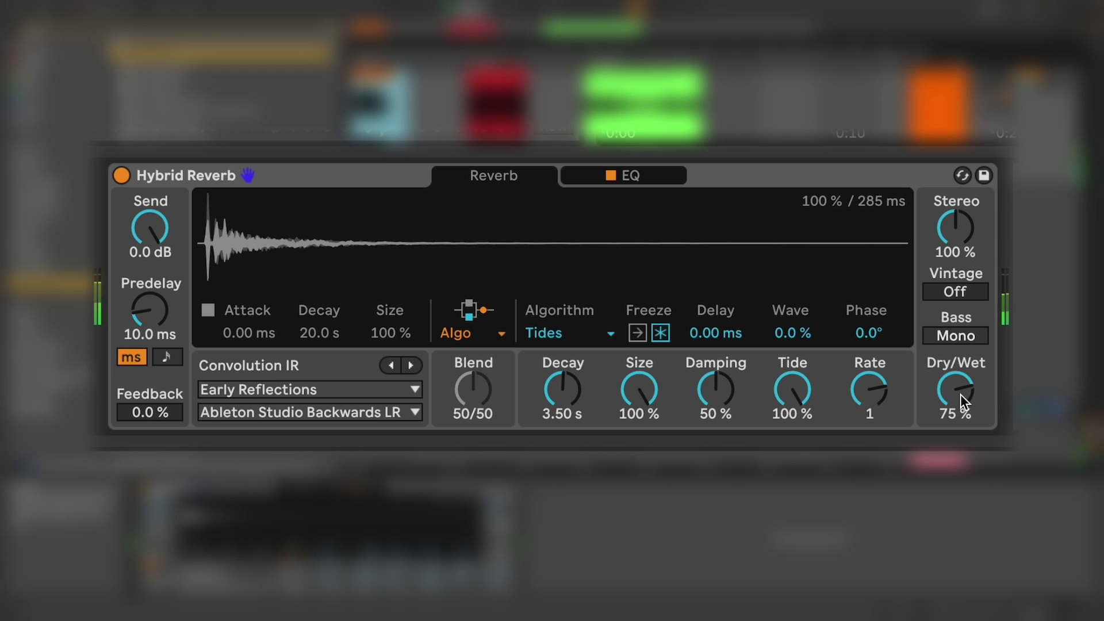
Step: Set the Decay to 5.76 s, the Rate to 1/2, the Dry/Wet mix to 44% and the Tide to 79%
{"action": "left_click_drag", "start_coordinate": [962, 395], "coordinate": [963, 426]}
{"action": "left_click_drag", "start_coordinate": [562, 390], "coordinate": [562, 356]}
{"action": "left_click", "coordinate": [639, 390]}
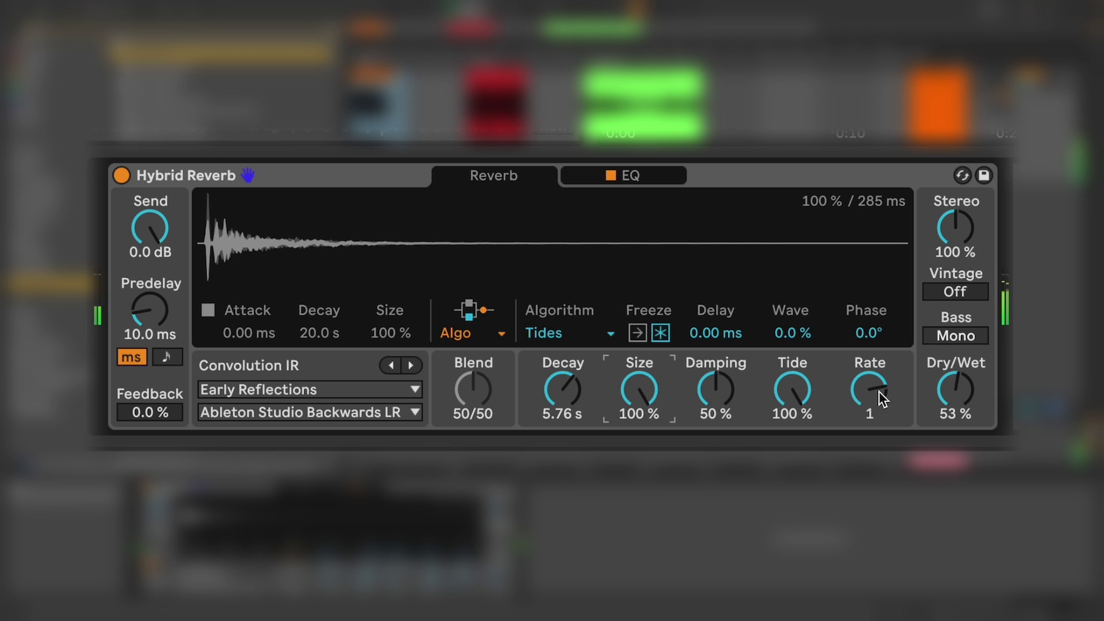
{"action": "left_click", "coordinate": [792, 394]}
{"action": "left_click_drag", "start_coordinate": [869, 389], "coordinate": [869, 385]}
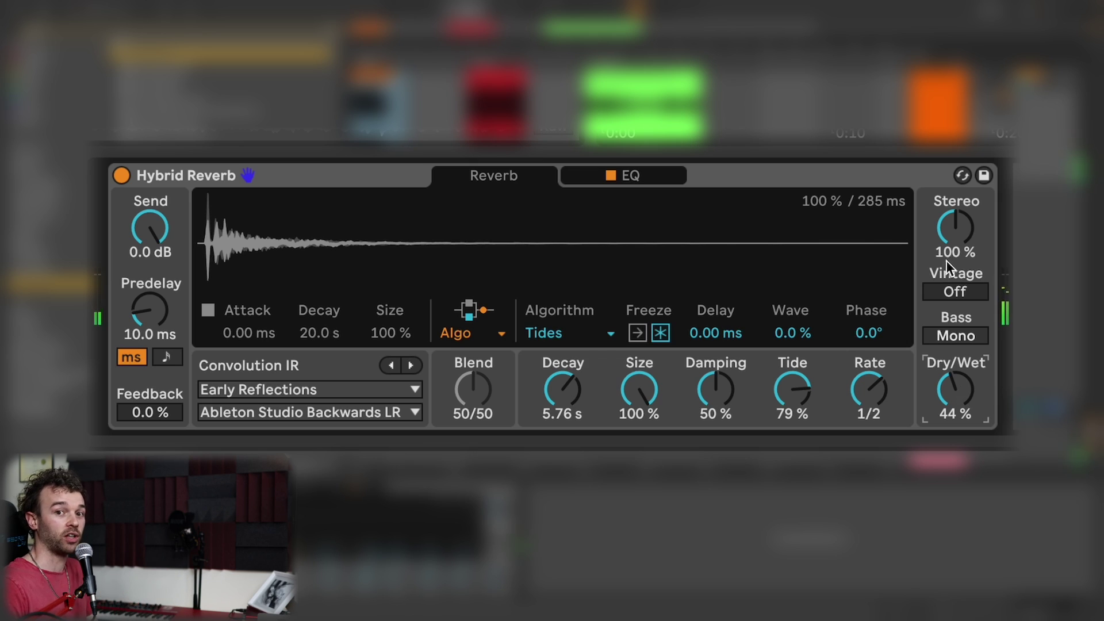
Step: Lower the Tide to 37% and the Size to 66%, and raise the modulation Phase
{"action": "left_click_drag", "start_coordinate": [792, 389], "coordinate": [729, 374]}
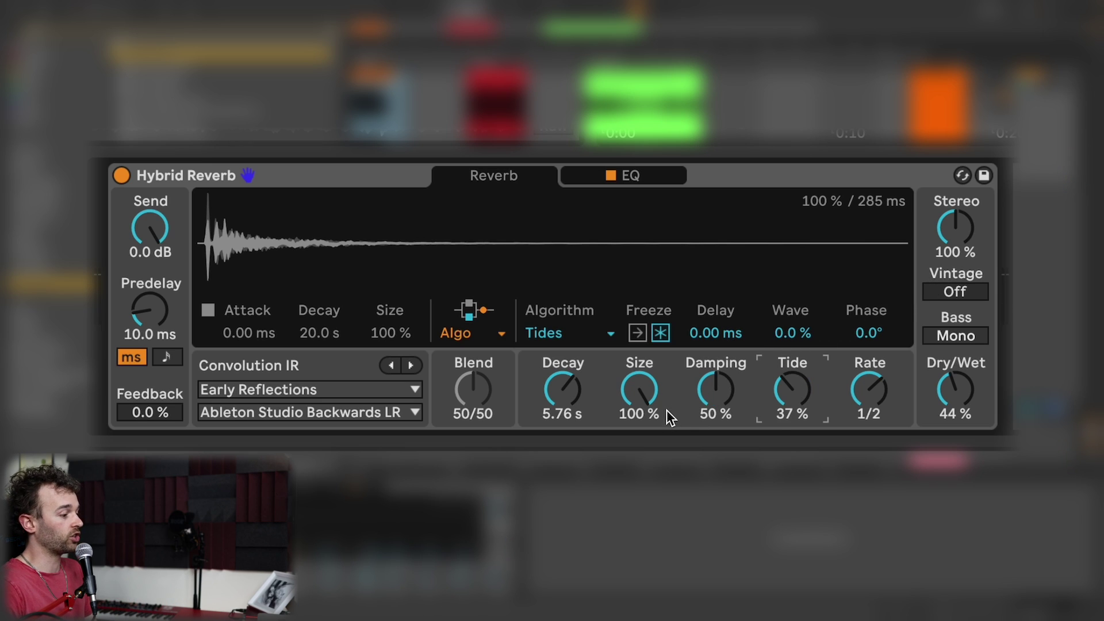
{"action": "left_click_drag", "start_coordinate": [654, 389], "coordinate": [654, 399]}
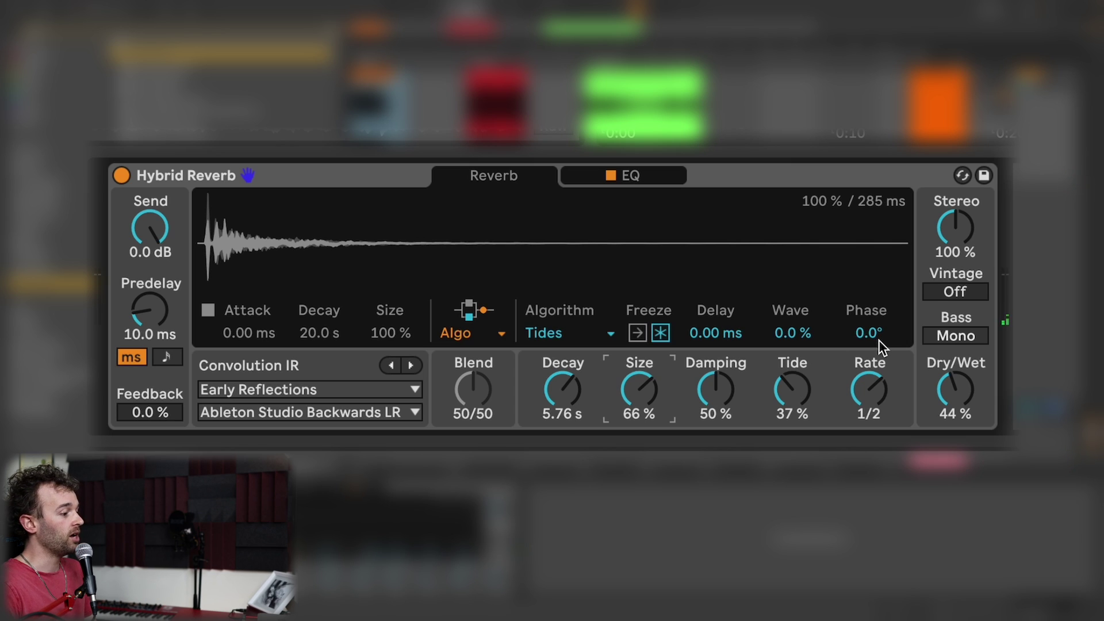
{"action": "left_click_drag", "start_coordinate": [878, 337], "coordinate": [888, 319]}
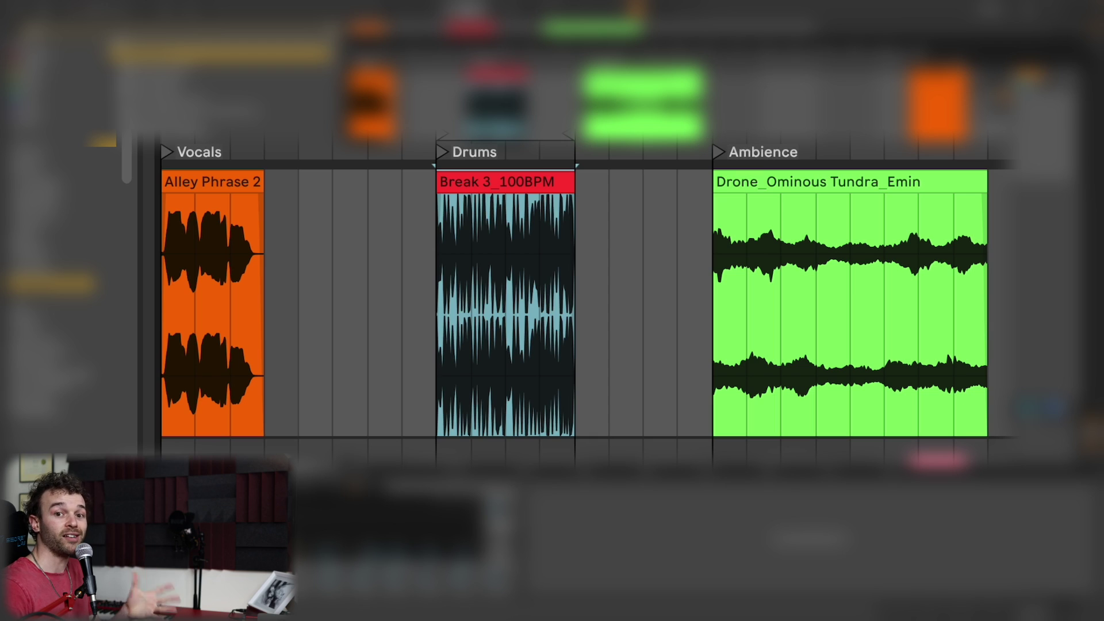
Step: Switch the vocal's Hybrid Reverb to algorithm-only routing and choose the Tides algorithm with the Phase at 0°
{"action": "key", "text": "space"}
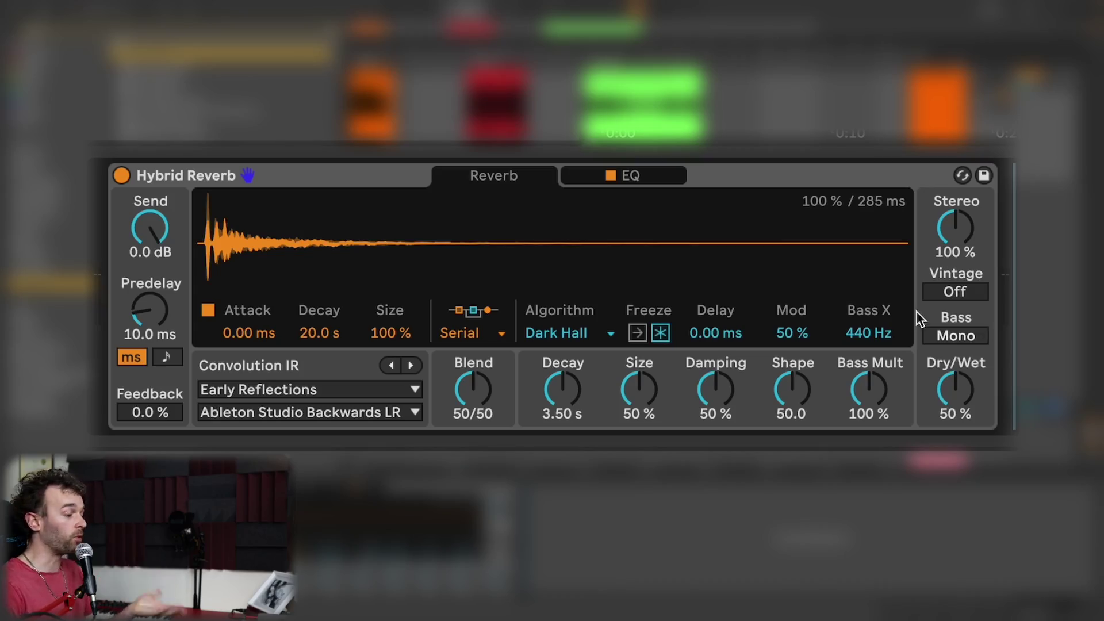
{"action": "left_click", "coordinate": [495, 330]}
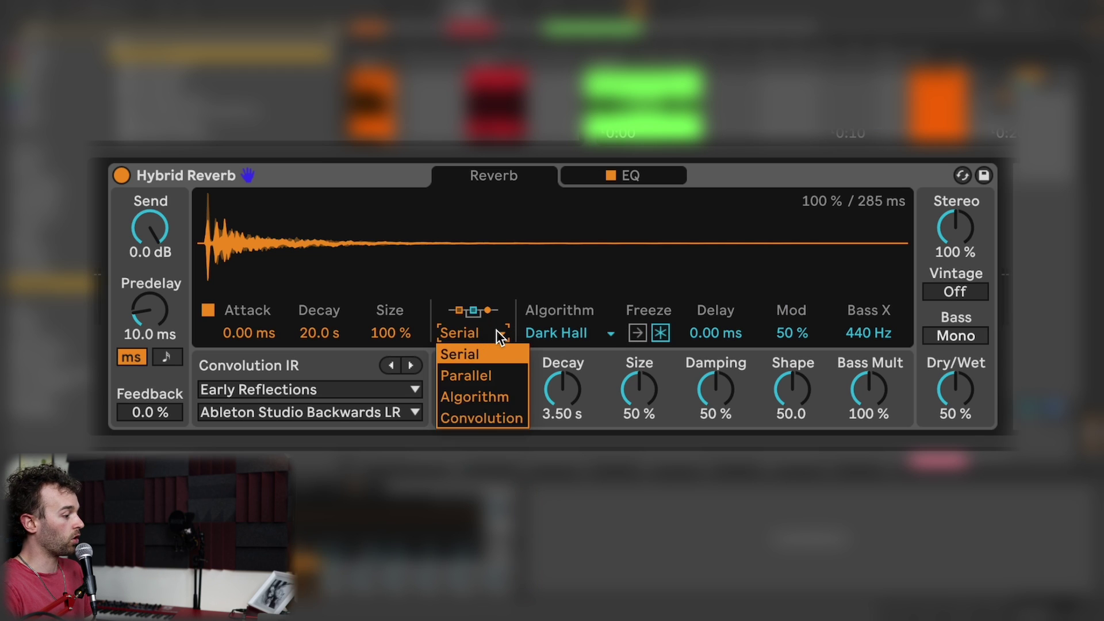
{"action": "left_click", "coordinate": [485, 395]}
{"action": "left_click", "coordinate": [563, 342]}
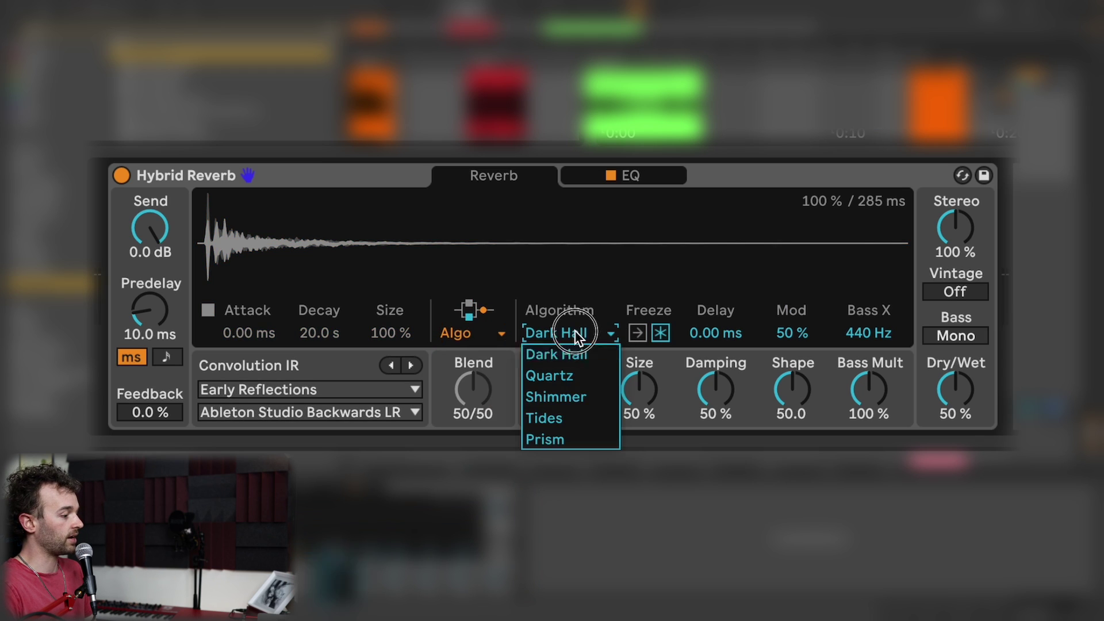
{"action": "left_click", "coordinate": [561, 417]}
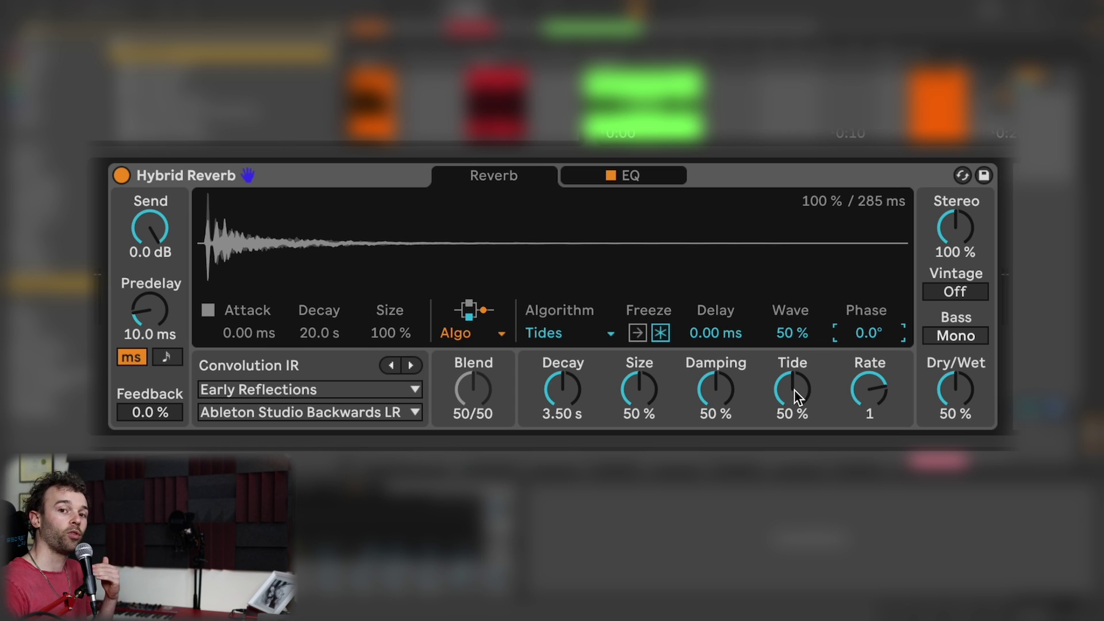
Step: Set the Tide to 100% and the Rate to 1/32 D after trying 1/64 D
{"action": "left_click_drag", "start_coordinate": [783, 405], "coordinate": [783, 373]}
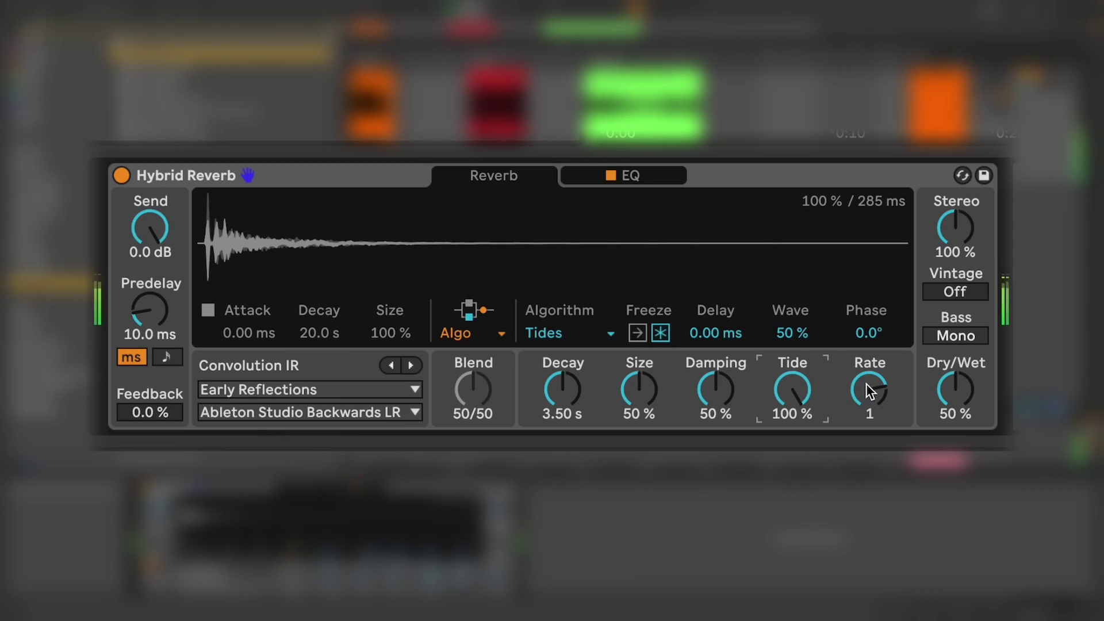
{"action": "left_click_drag", "start_coordinate": [865, 384], "coordinate": [865, 454]}
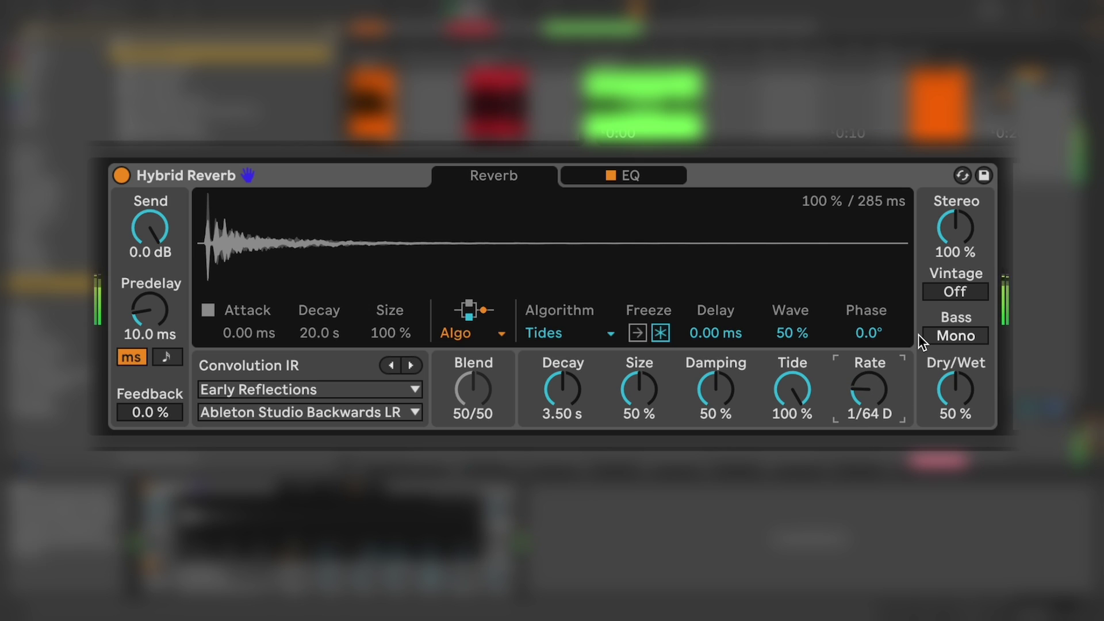
{"action": "left_click_drag", "start_coordinate": [868, 389], "coordinate": [868, 374]}
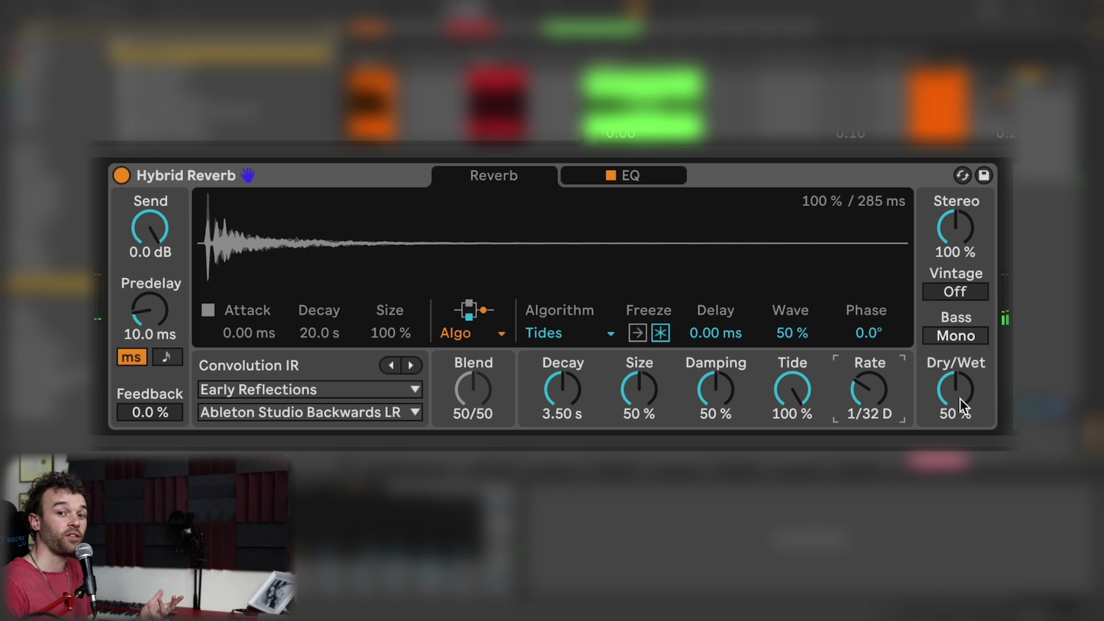
Step: Set the Dry/Wet to 100%, Size to 15%, Damping to 8.8%, Decay to 696 ms and Rate to 1/8
{"action": "left_click_drag", "start_coordinate": [960, 398], "coordinate": [960, 362]}
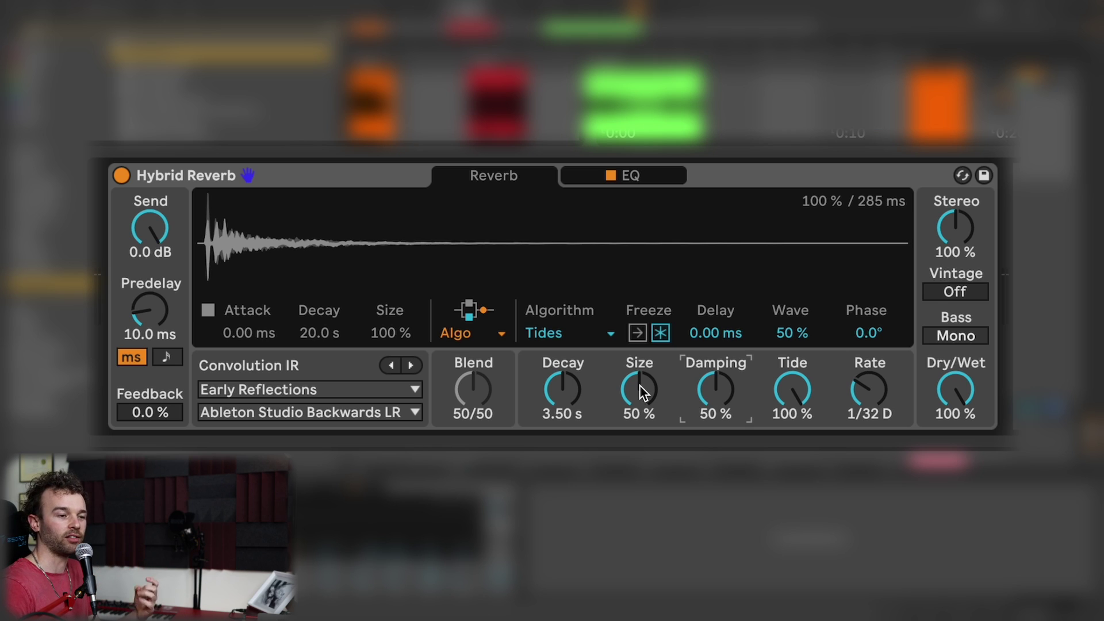
{"action": "left_click_drag", "start_coordinate": [639, 385], "coordinate": [639, 417]}
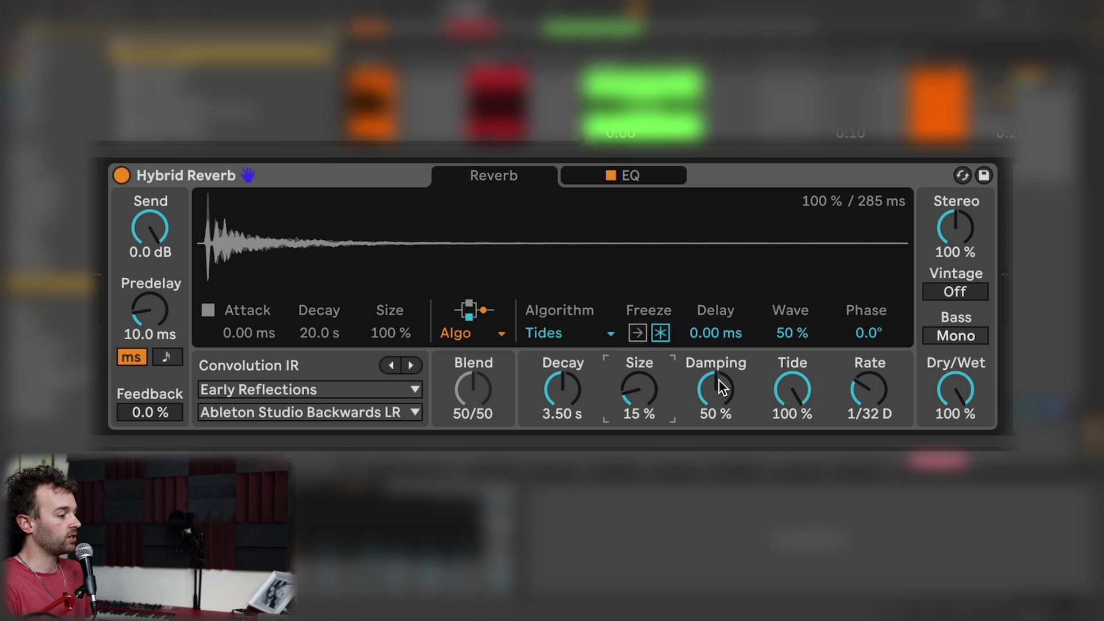
{"action": "left_click_drag", "start_coordinate": [718, 380], "coordinate": [719, 423]}
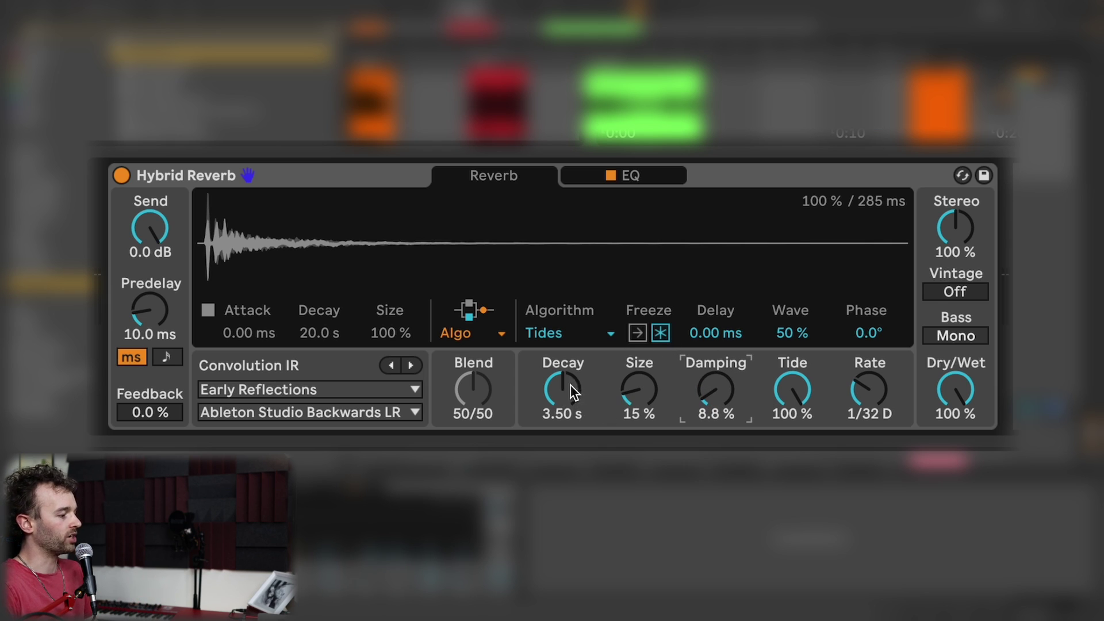
{"action": "left_click_drag", "start_coordinate": [563, 389], "coordinate": [562, 411]}
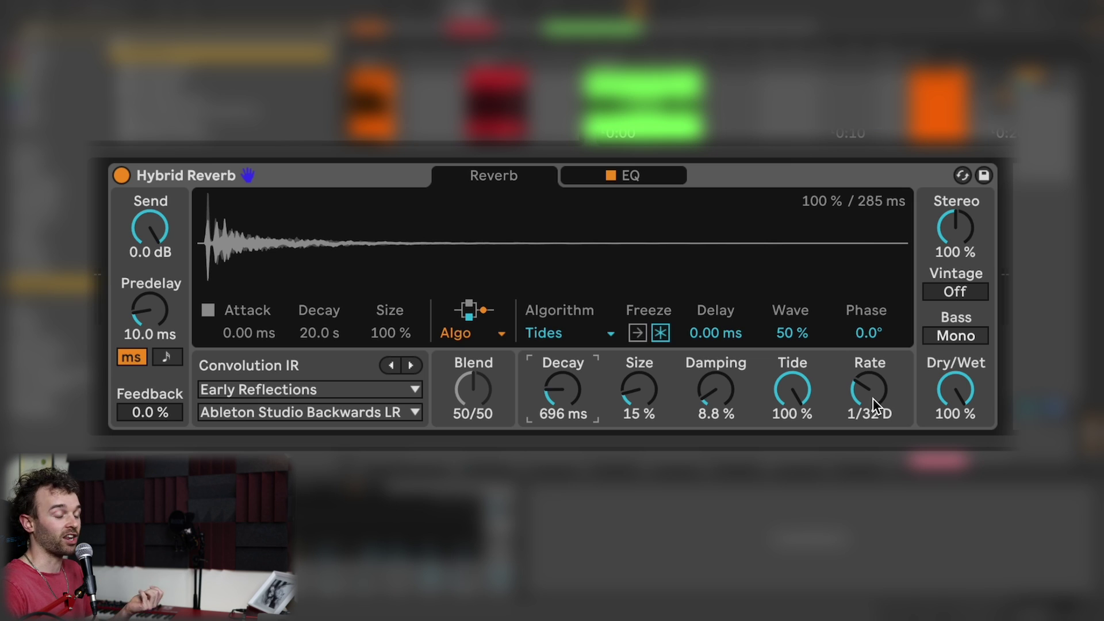
{"action": "left_click_drag", "start_coordinate": [873, 398], "coordinate": [868, 390]}
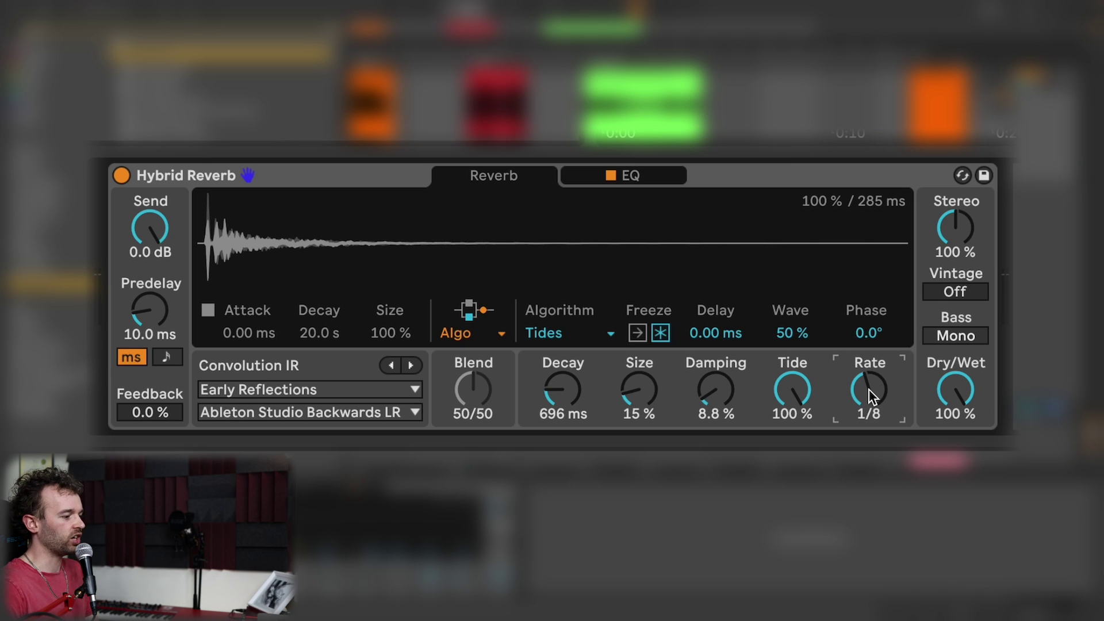
Step: Set the vocal reverb's Rate to 1/128 T, switch the Predelay to tempo-synced note values and raise the Feedback to 46%
{"action": "left_click_drag", "start_coordinate": [868, 389], "coordinate": [868, 448]}
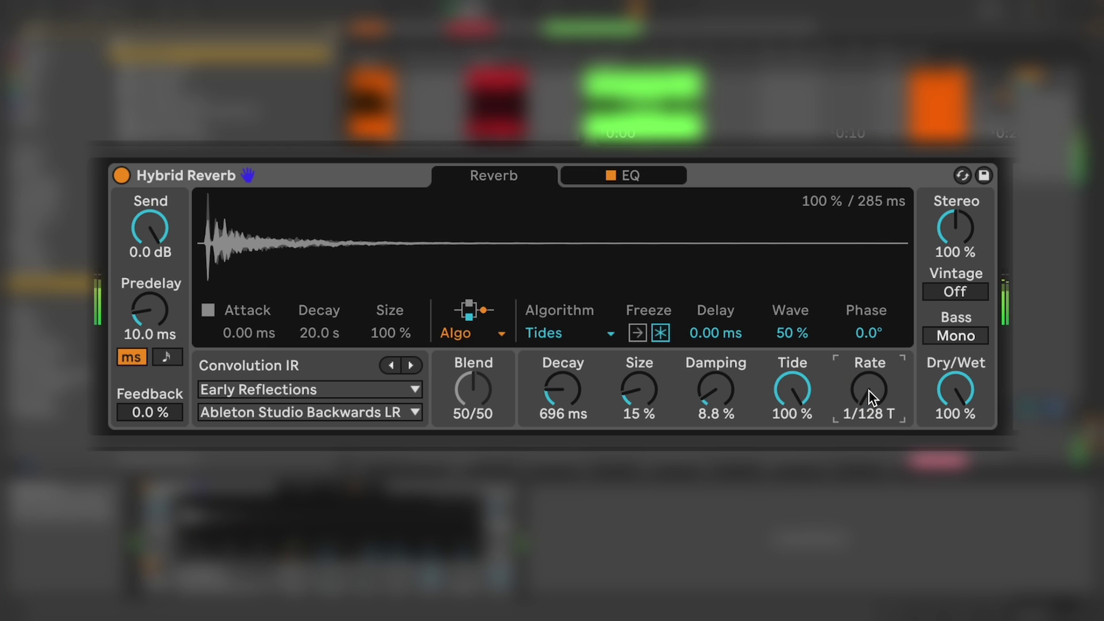
{"action": "mouse_move", "coordinate": [869, 393]}
{"action": "left_mouse_down"}
{"action": "mouse_move", "coordinate": [869, 360]}
{"action": "mouse_move", "coordinate": [869, 391]}
{"action": "left_mouse_up"}
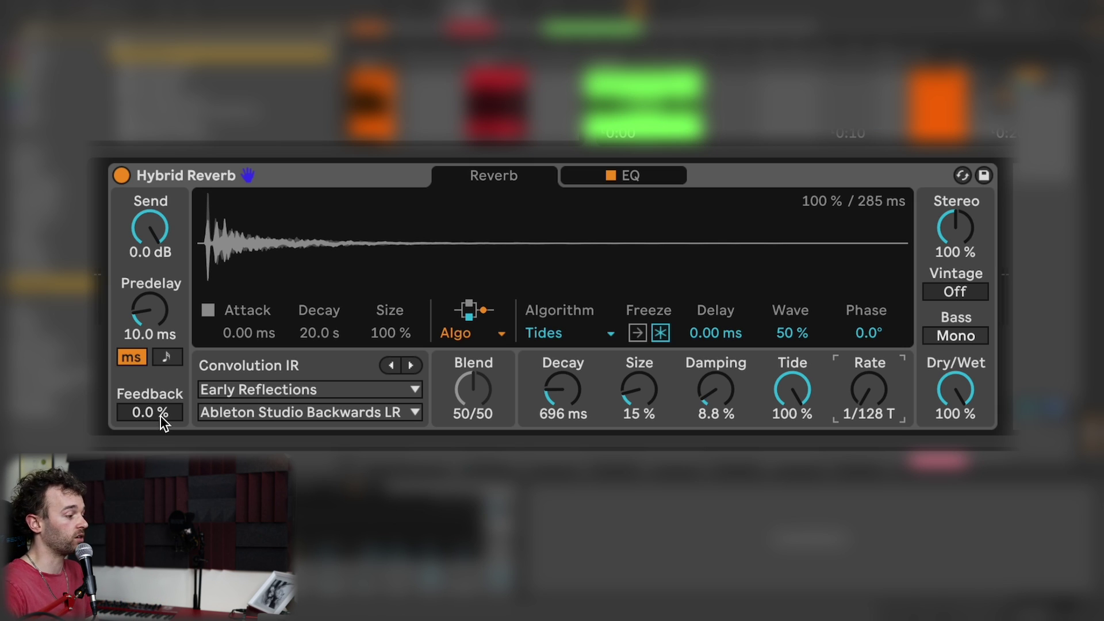
{"action": "left_click", "coordinate": [164, 358]}
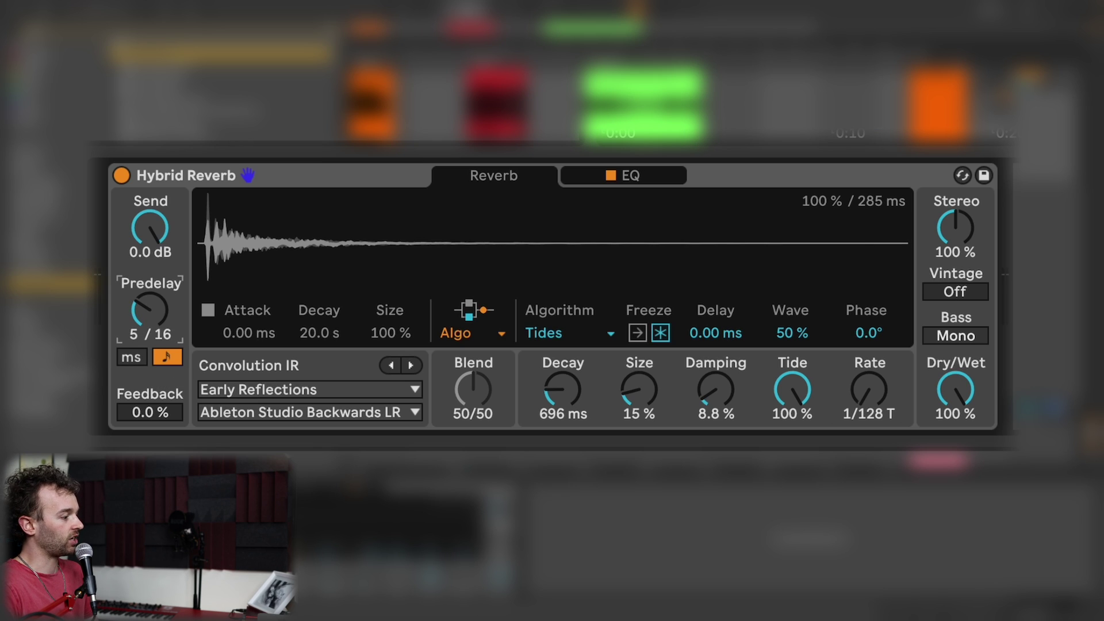
{"action": "left_click_drag", "start_coordinate": [150, 412], "coordinate": [150, 366]}
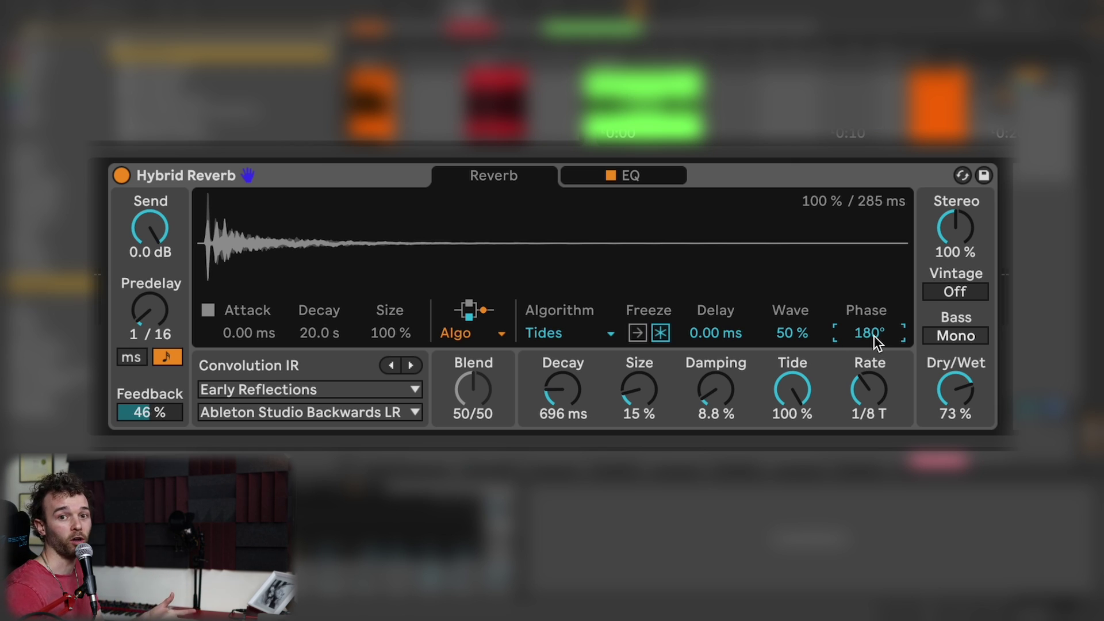
Step: Set the Phase to 169°, the Rate to 1/16 T and the Dry/Wet to 100% after trying 54%
{"action": "left_click_drag", "start_coordinate": [868, 338], "coordinate": [867, 342]}
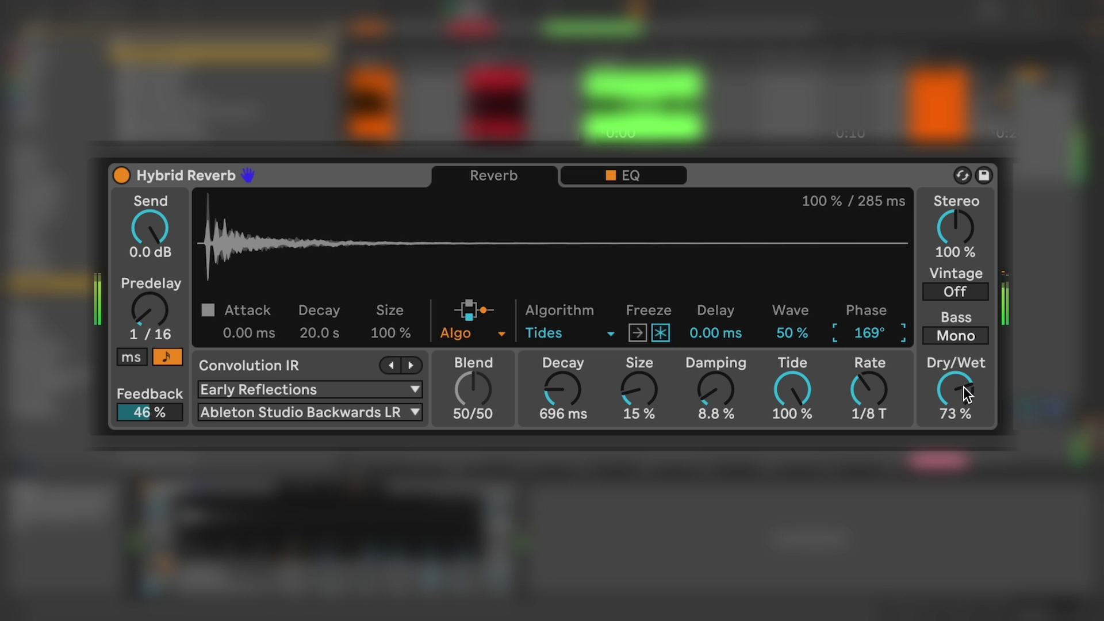
{"action": "left_click_drag", "start_coordinate": [967, 395], "coordinate": [967, 417]}
{"action": "left_click_drag", "start_coordinate": [877, 348], "coordinate": [869, 382]}
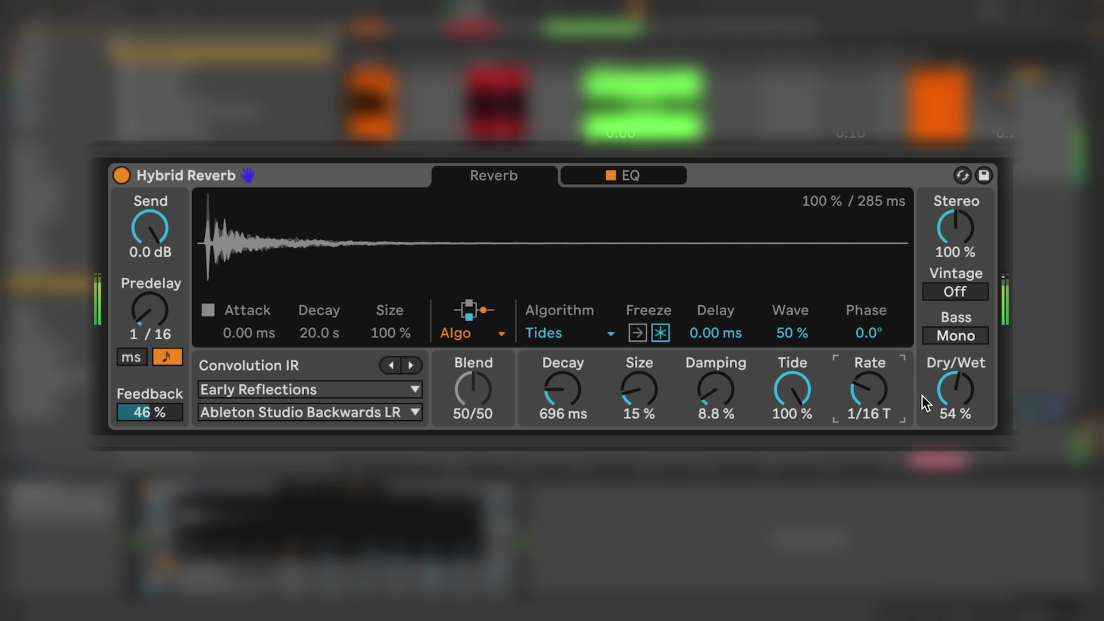
{"action": "left_click_drag", "start_coordinate": [951, 397], "coordinate": [951, 360]}
Step: Set the Size to 93% and the Damping to 11% after trying 100%, and lengthen the Decay
{"action": "left_click_drag", "start_coordinate": [715, 391], "coordinate": [715, 345]}
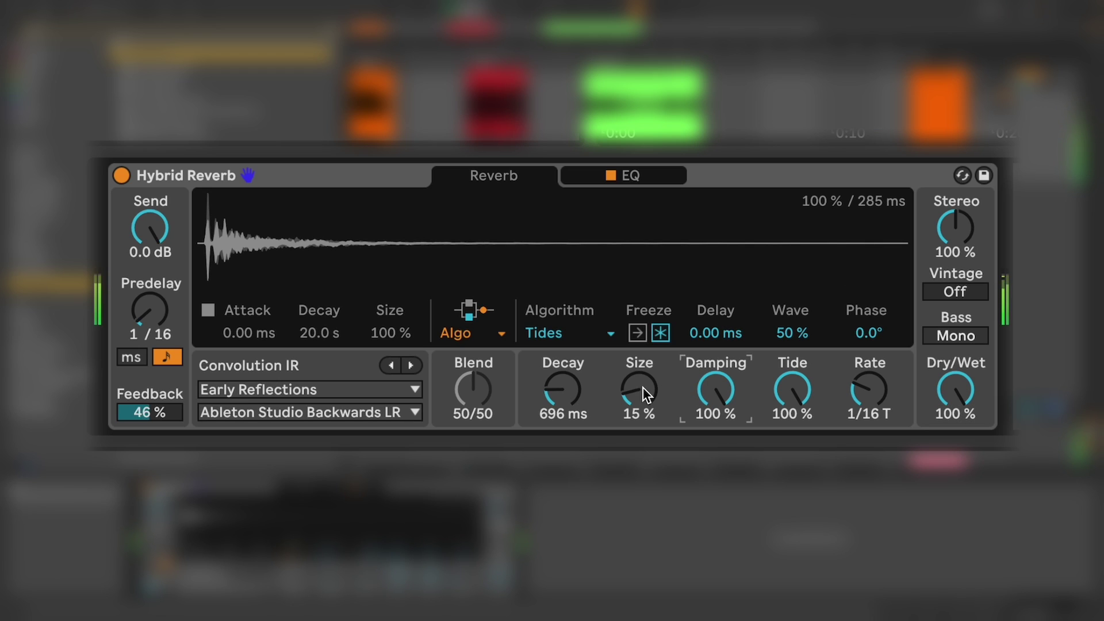
{"action": "left_click_drag", "start_coordinate": [647, 395], "coordinate": [646, 351]}
{"action": "left_click_drag", "start_coordinate": [713, 394], "coordinate": [713, 440]}
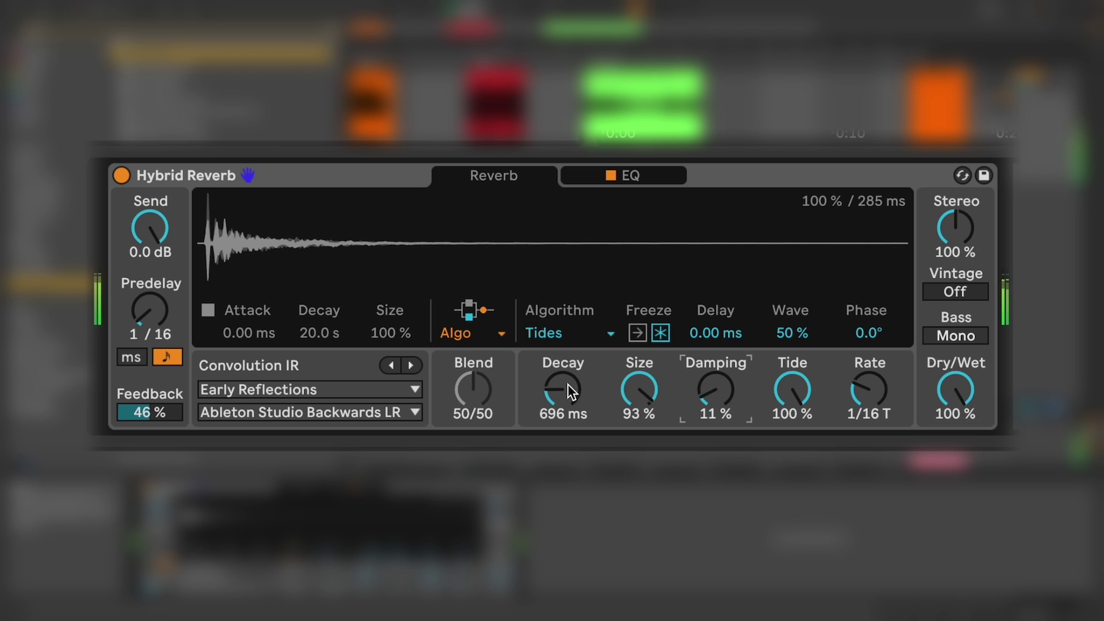
{"action": "left_click_drag", "start_coordinate": [569, 391], "coordinate": [569, 344]}
{"action": "left_click_drag", "start_coordinate": [895, 403], "coordinate": [950, 380]}
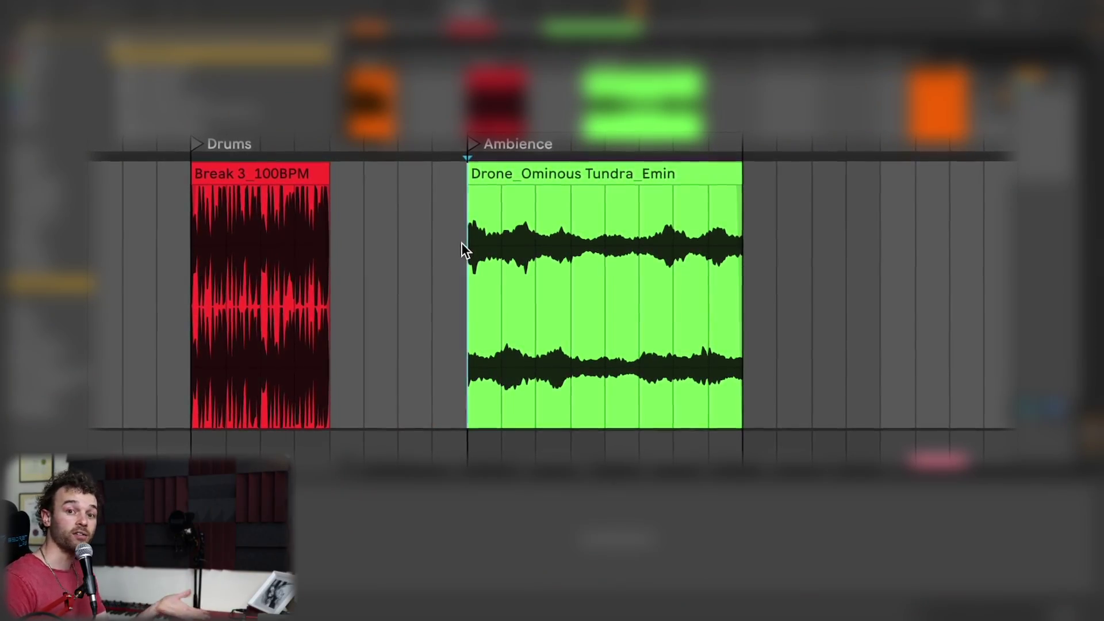
Step: Play the ambience drone clip and set its Hybrid Reverb to algorithm-only routing with the Tides algorithm
{"action": "key", "text": "space"}
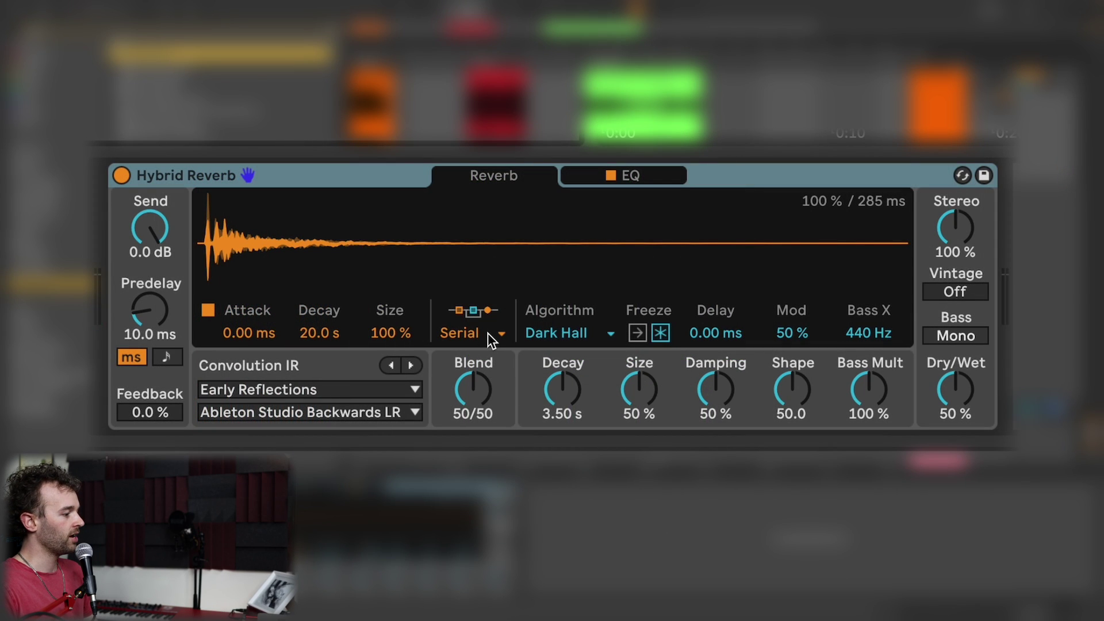
{"action": "left_click", "coordinate": [487, 333]}
{"action": "left_click", "coordinate": [478, 395]}
{"action": "left_click", "coordinate": [559, 334]}
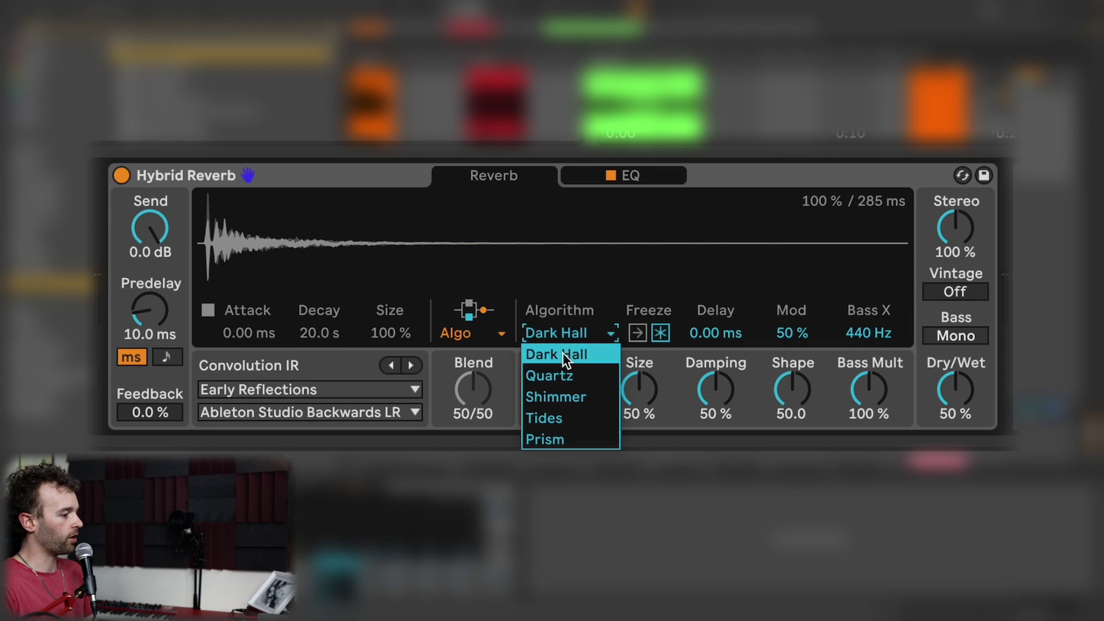
{"action": "left_click", "coordinate": [556, 418]}
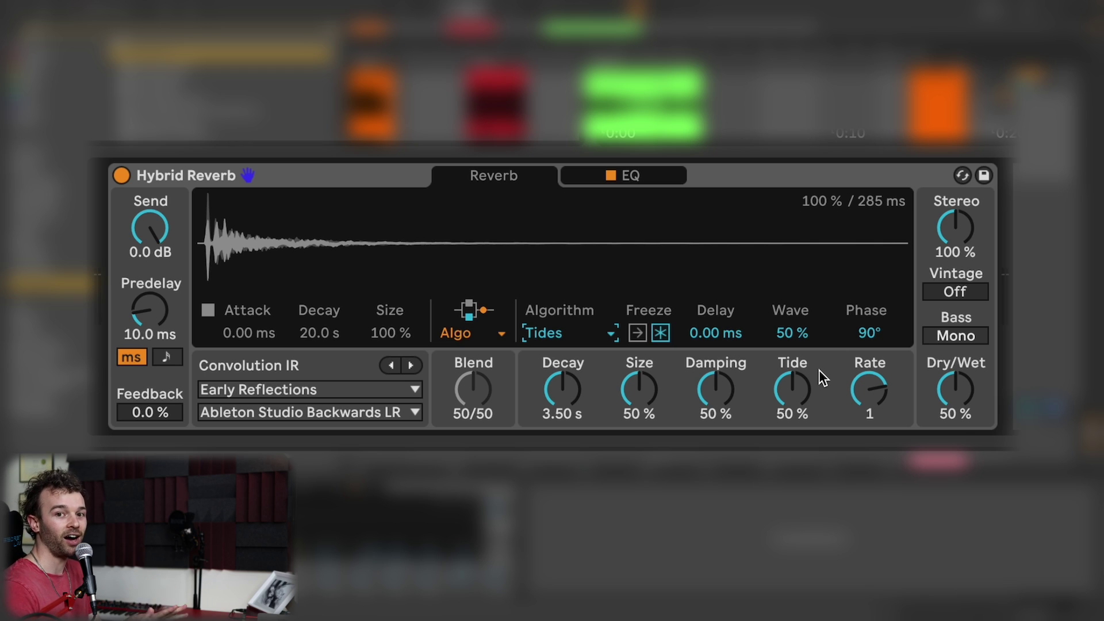
Step: Set the ambience reverb's Tide to 100% and its Dry/Wet to 77%
{"action": "left_click", "coordinate": [805, 385]}
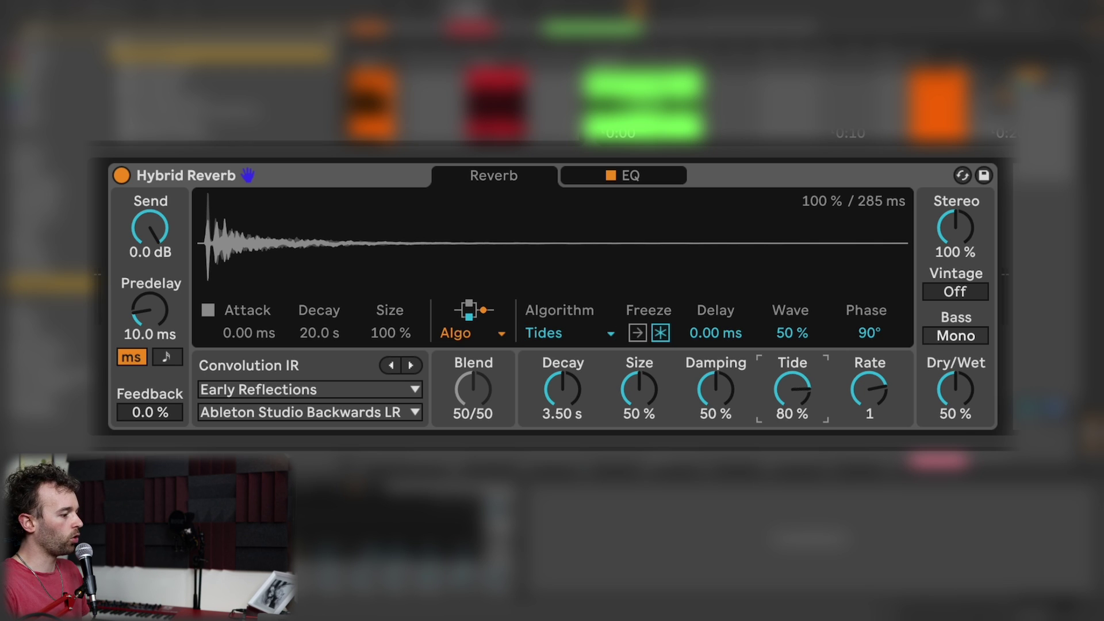
{"action": "left_click_drag", "start_coordinate": [797, 402], "coordinate": [797, 391]}
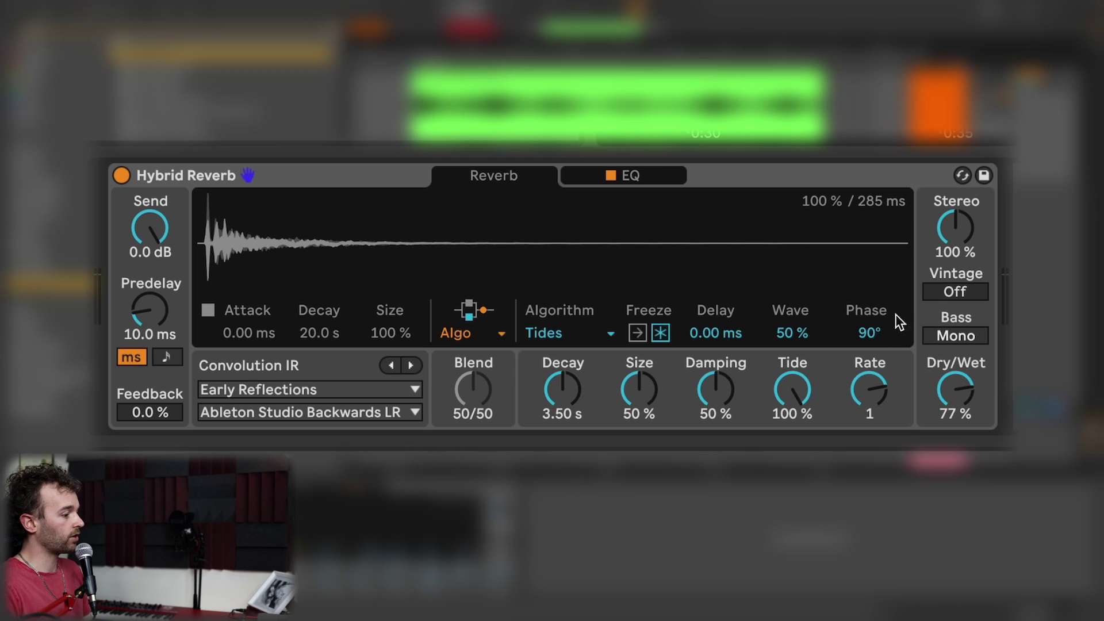
Step: Show the Tides Rate automation in its own lane and draw changing Rate values across the whole ambience clip
{"action": "right_click", "coordinate": [868, 382]}
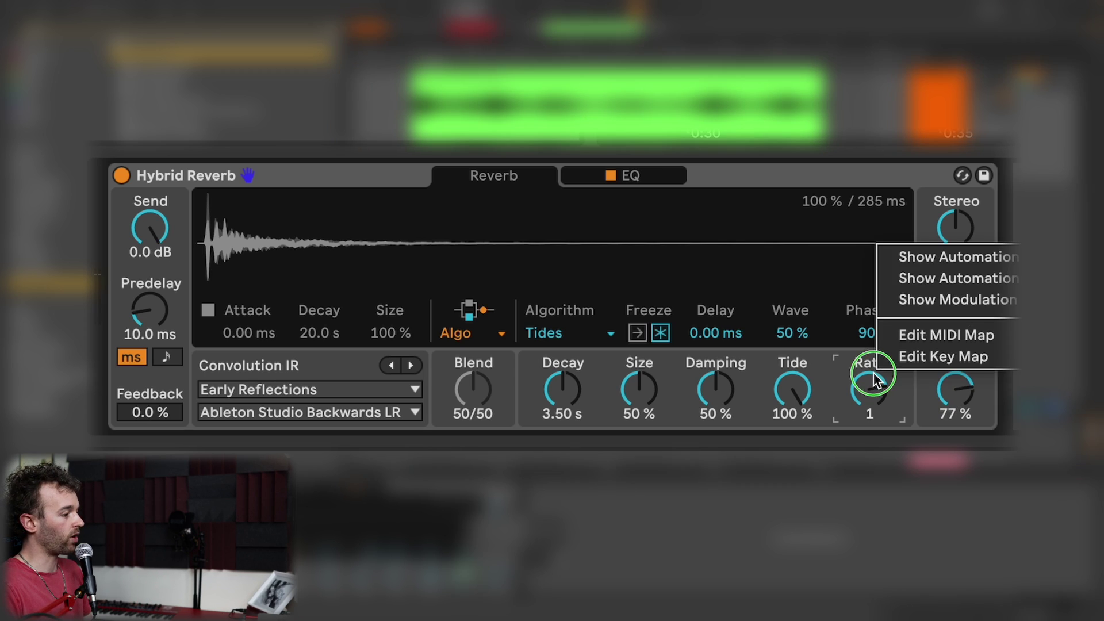
{"action": "left_click", "coordinate": [925, 278]}
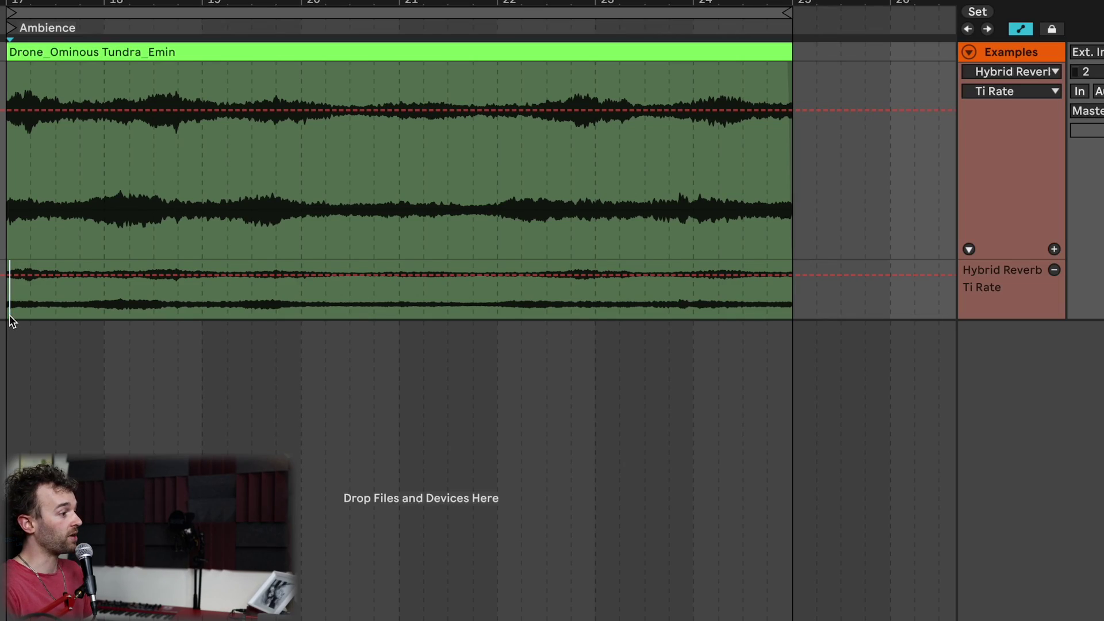
{"action": "key", "text": "b"}
{"action": "mouse_move", "coordinate": [8, 295]}
{"action": "left_mouse_down"}
{"action": "mouse_move", "coordinate": [74, 305]}
{"action": "mouse_move", "coordinate": [601, 283]}
{"action": "mouse_move", "coordinate": [788, 307]}
{"action": "left_mouse_up"}
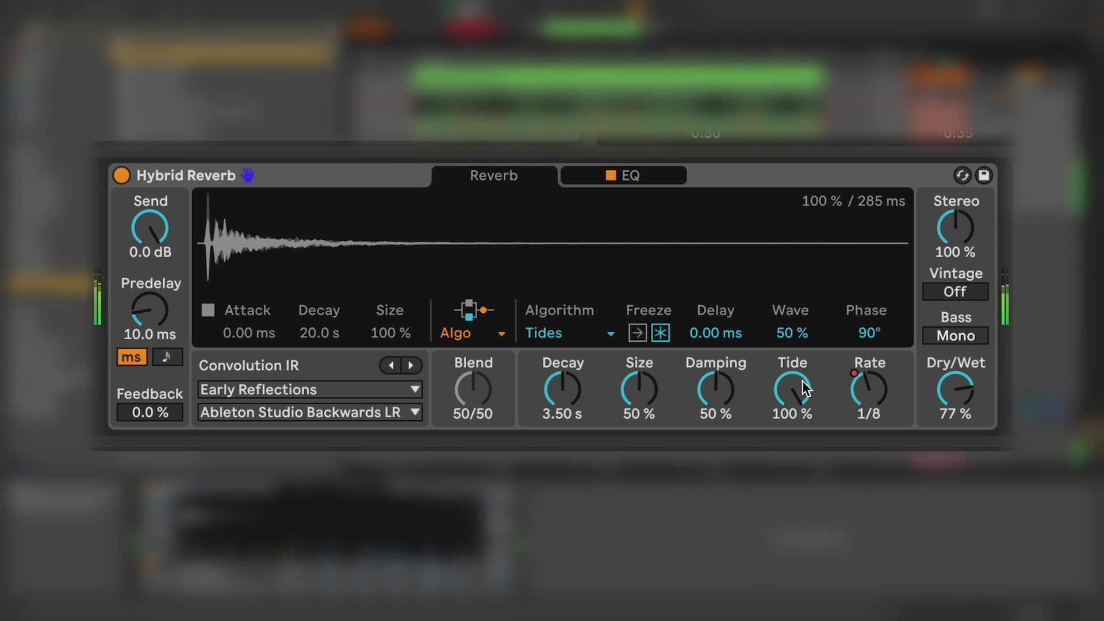
Step: Set the Wave to 64%, Phase to 35°, Decay to 8.81 s, Size to 88% and Damping to 80%
{"action": "left_click_drag", "start_coordinate": [798, 320], "coordinate": [798, 308]}
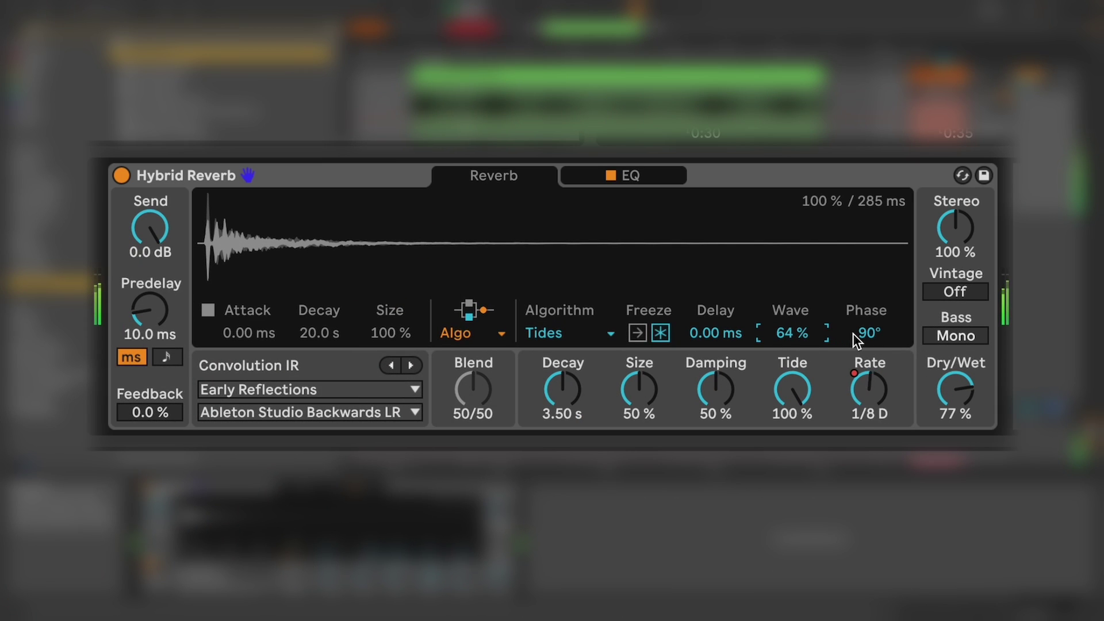
{"action": "left_click_drag", "start_coordinate": [853, 334], "coordinate": [853, 365]}
{"action": "left_click_drag", "start_coordinate": [562, 397], "coordinate": [562, 347]}
{"action": "left_click_drag", "start_coordinate": [639, 397], "coordinate": [638, 345]}
{"action": "left_click_drag", "start_coordinate": [697, 411], "coordinate": [762, 431]}
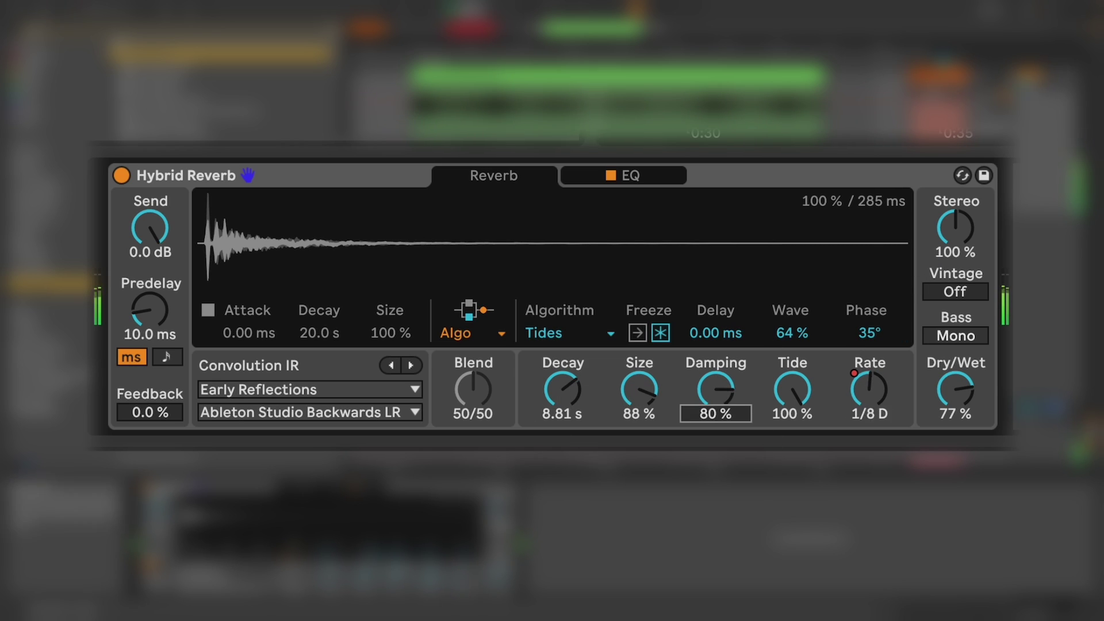
Step: Lower the Tide to 75%, lengthen the Decay to 18.9 s and reduce the Size to 66%
{"action": "left_click", "coordinate": [791, 379]}
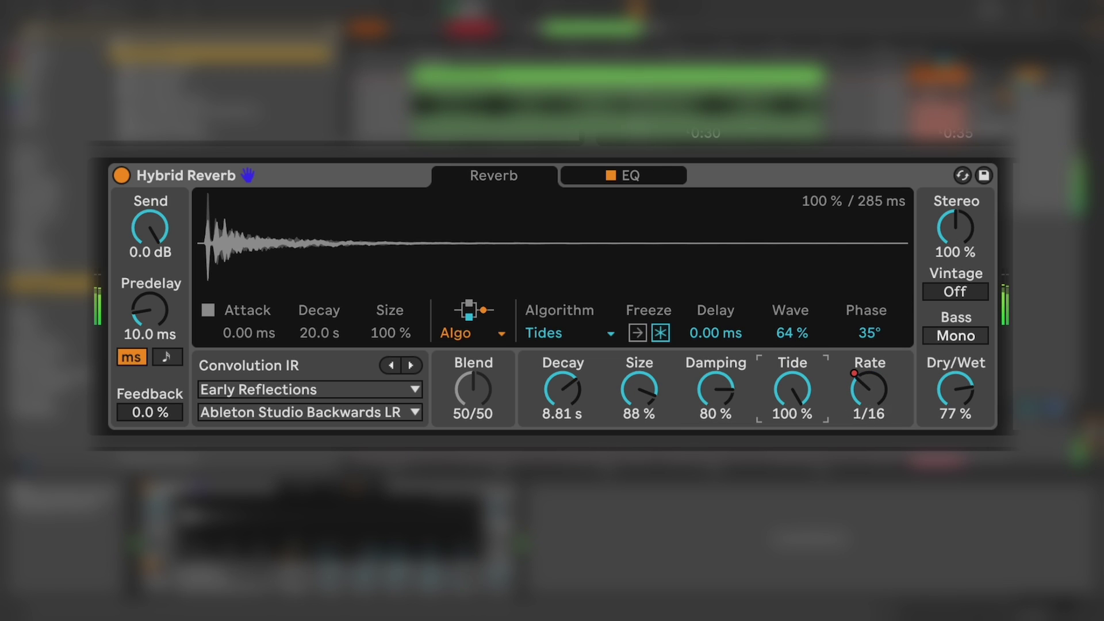
{"action": "mouse_move", "coordinate": [799, 380]}
{"action": "left_mouse_down"}
{"action": "mouse_move", "coordinate": [799, 397]}
{"action": "mouse_move", "coordinate": [806, 374]}
{"action": "left_mouse_up"}
{"action": "left_click_drag", "start_coordinate": [584, 374], "coordinate": [584, 339]}
{"action": "left_click_drag", "start_coordinate": [639, 389], "coordinate": [639, 431]}
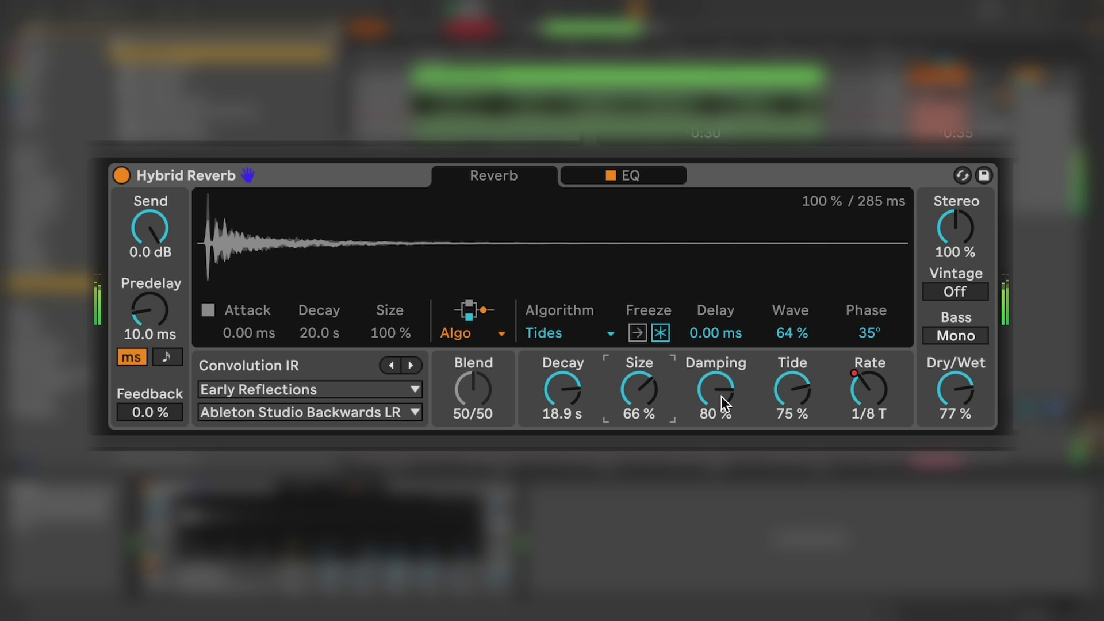
Step: Lower the Damping to 16% and set the Tide to 75% after trying 82%
{"action": "left_click_drag", "start_coordinate": [712, 397], "coordinate": [713, 394]}
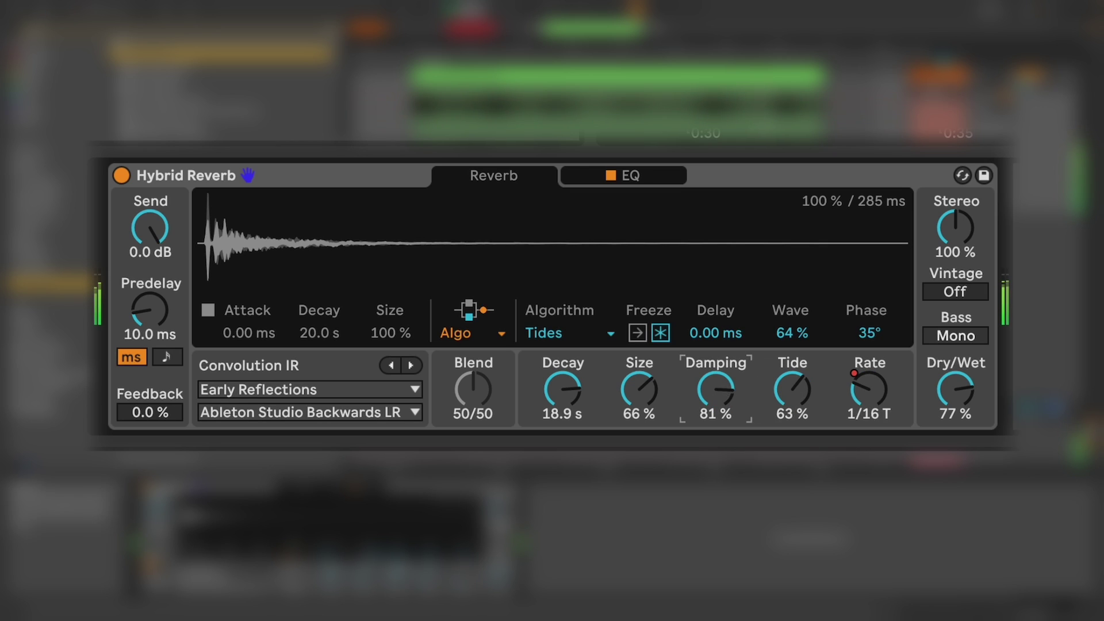
{"action": "left_click_drag", "start_coordinate": [785, 385], "coordinate": [785, 363]}
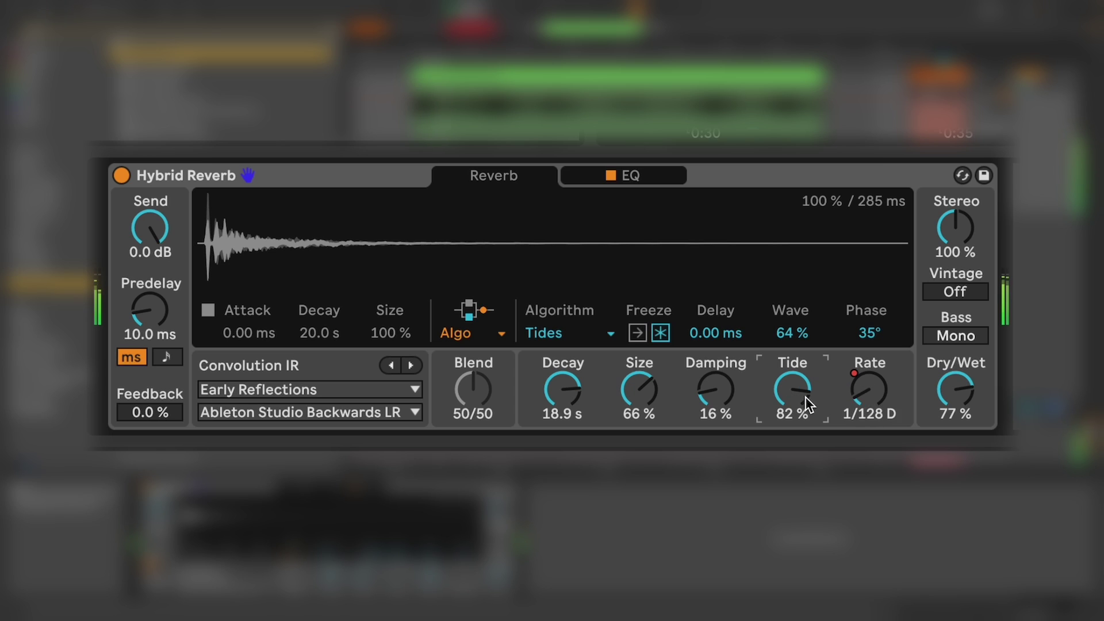
{"action": "left_click_drag", "start_coordinate": [807, 402], "coordinate": [806, 410]}
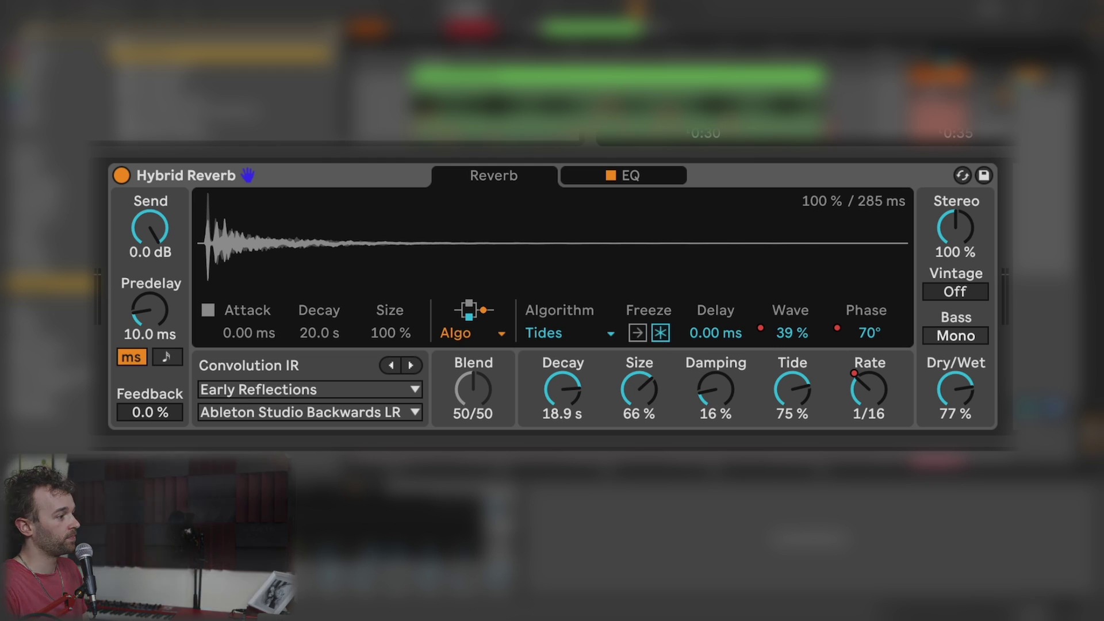
Step: Play the ambience clip, freeze the reverb tail with incoming signal feeding into it, and switch the freeze off again
{"action": "key", "text": "space"}
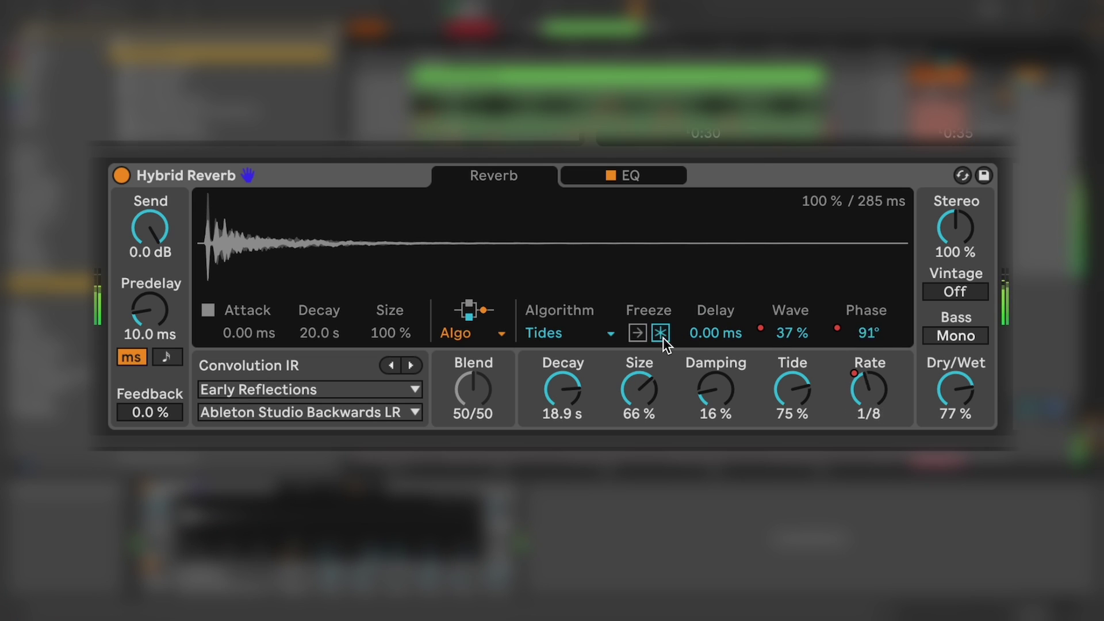
{"action": "left_click", "coordinate": [661, 337]}
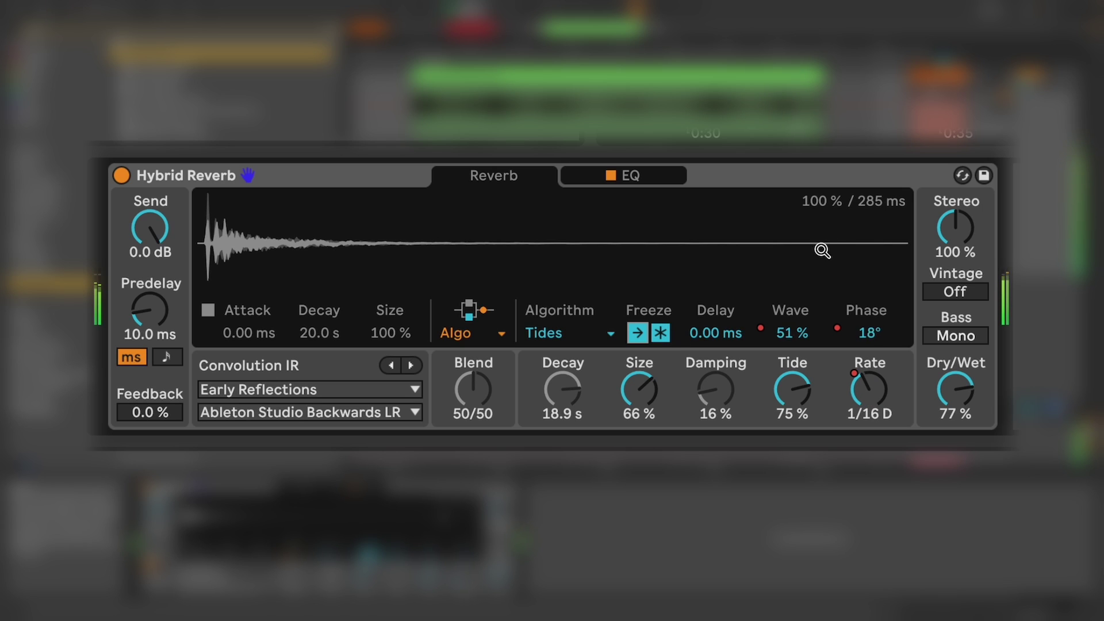
{"action": "left_click", "coordinate": [661, 334]}
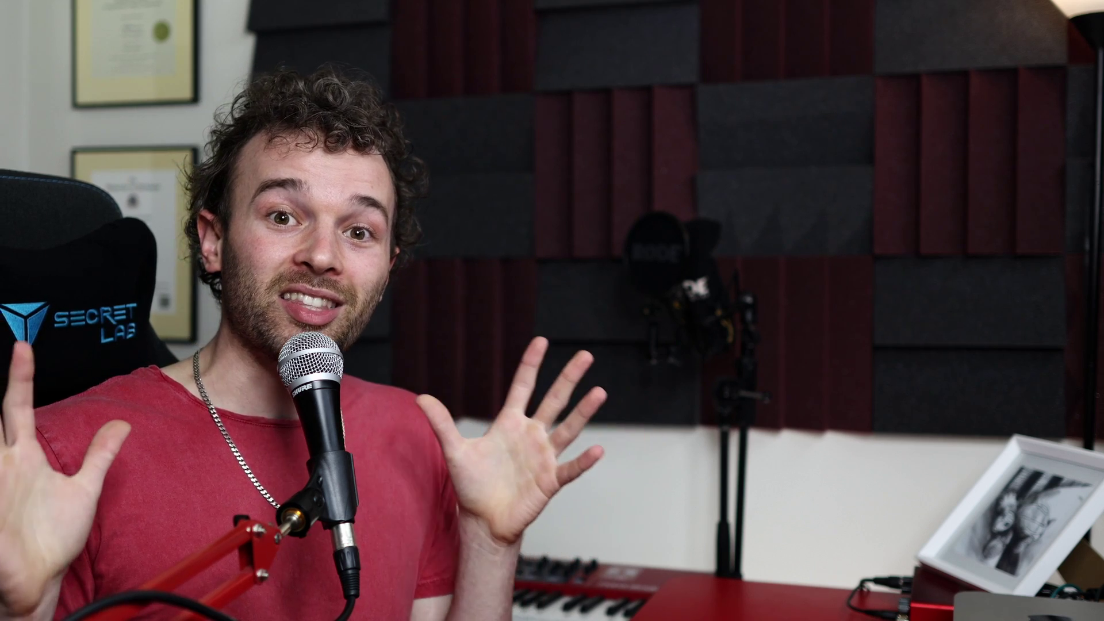